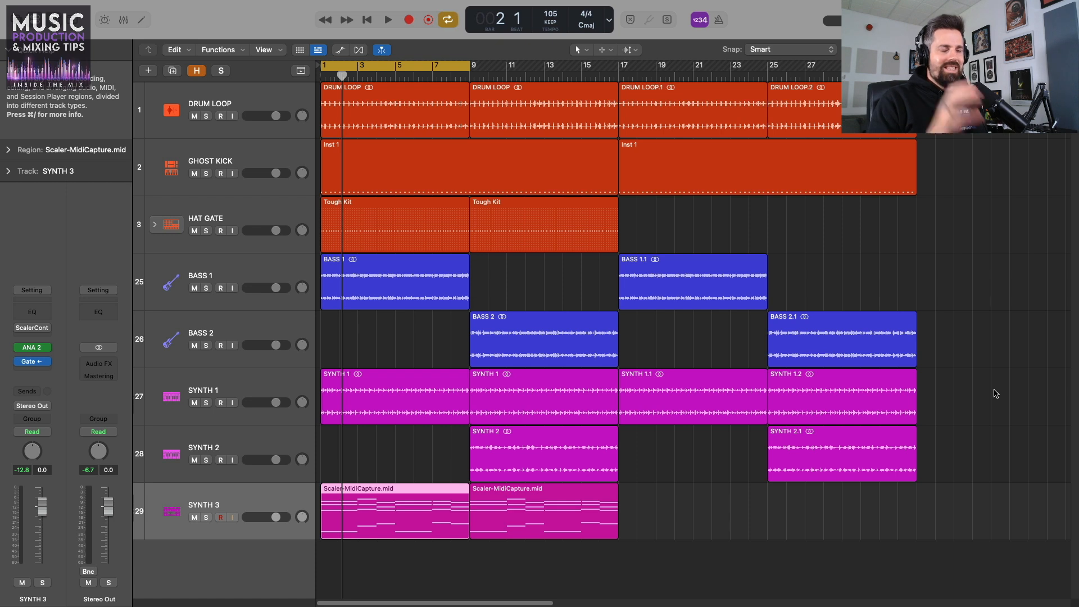
- Play back the arrangement over the cycled first eight bars to hear the synth parts
key(space)
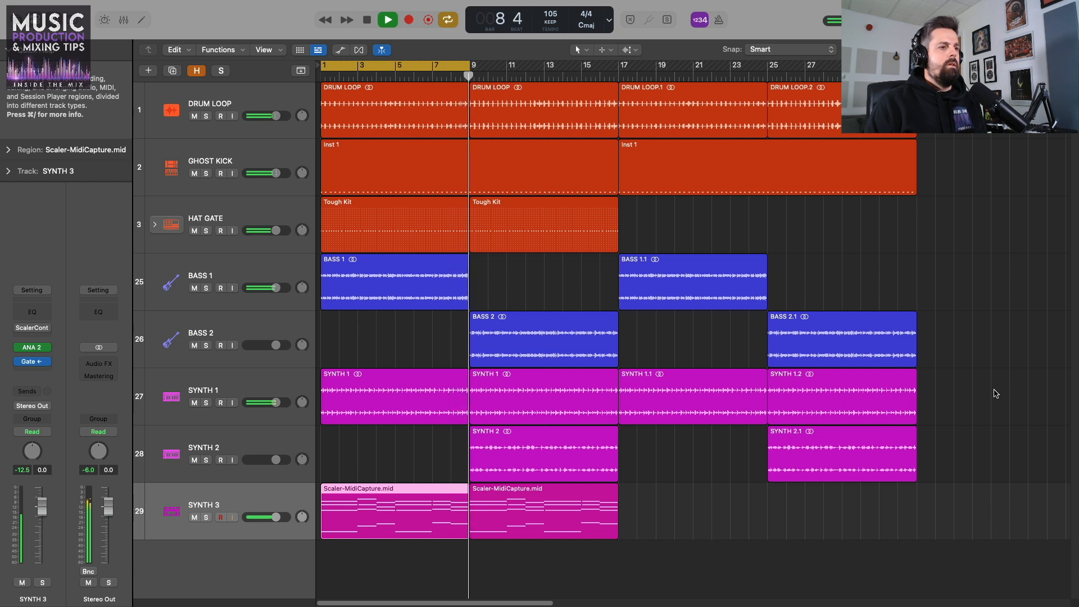
key(space)
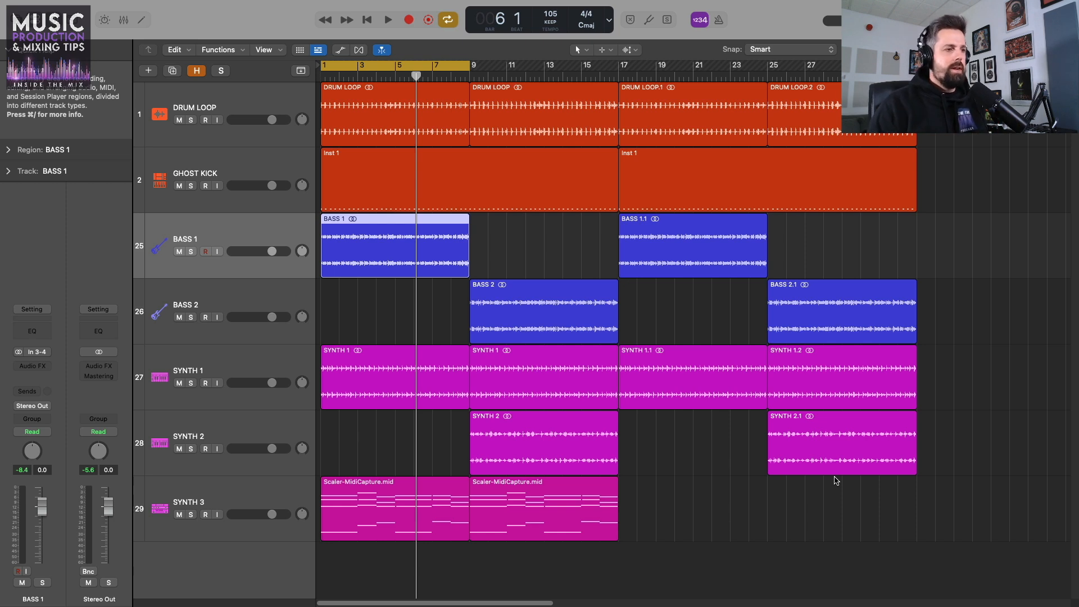
key(space)
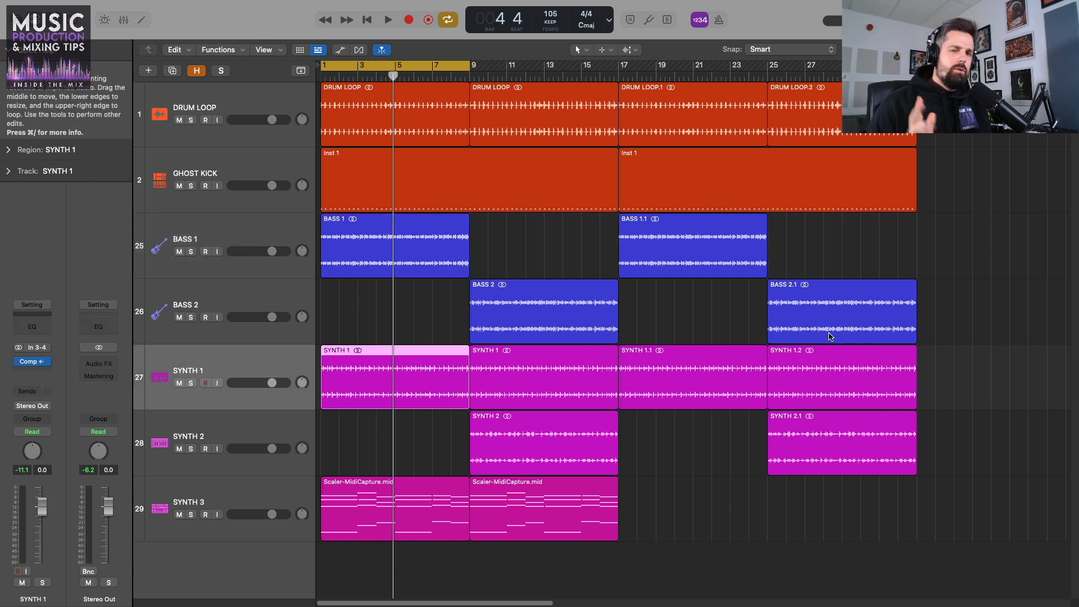
- Create one new Pattern software instrument track with the default patch, and hide the sound library
mouse_move(221, 3)
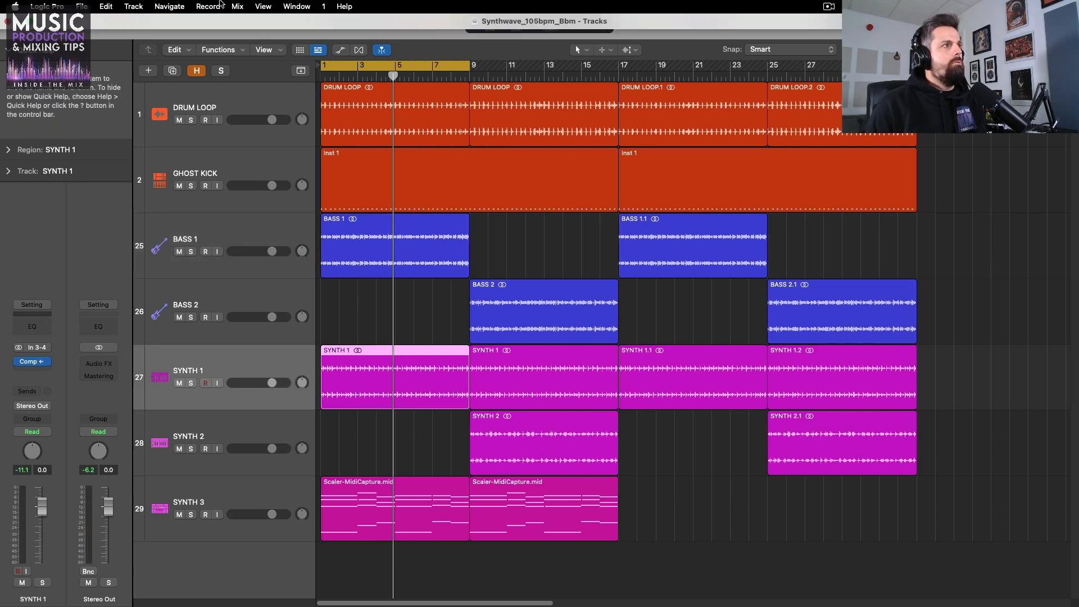
click(128, 7)
click(145, 22)
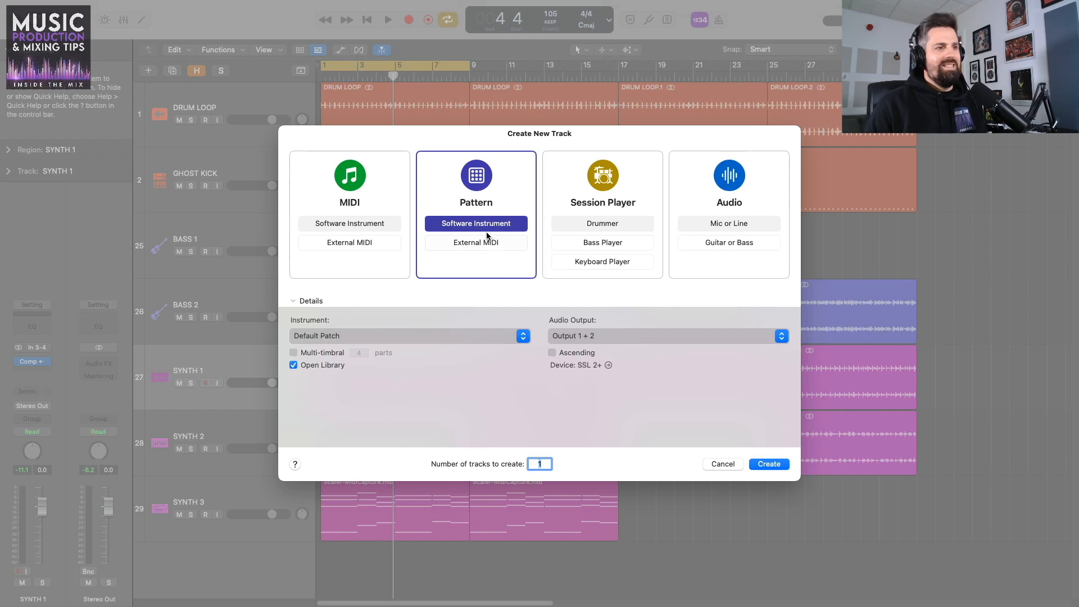
click(779, 467)
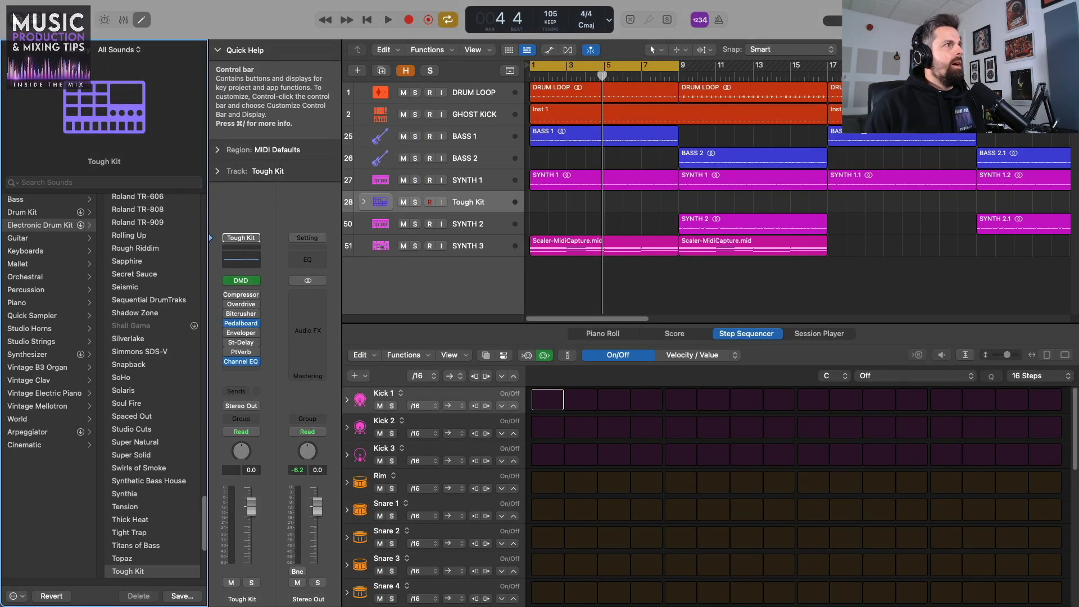
key(y)
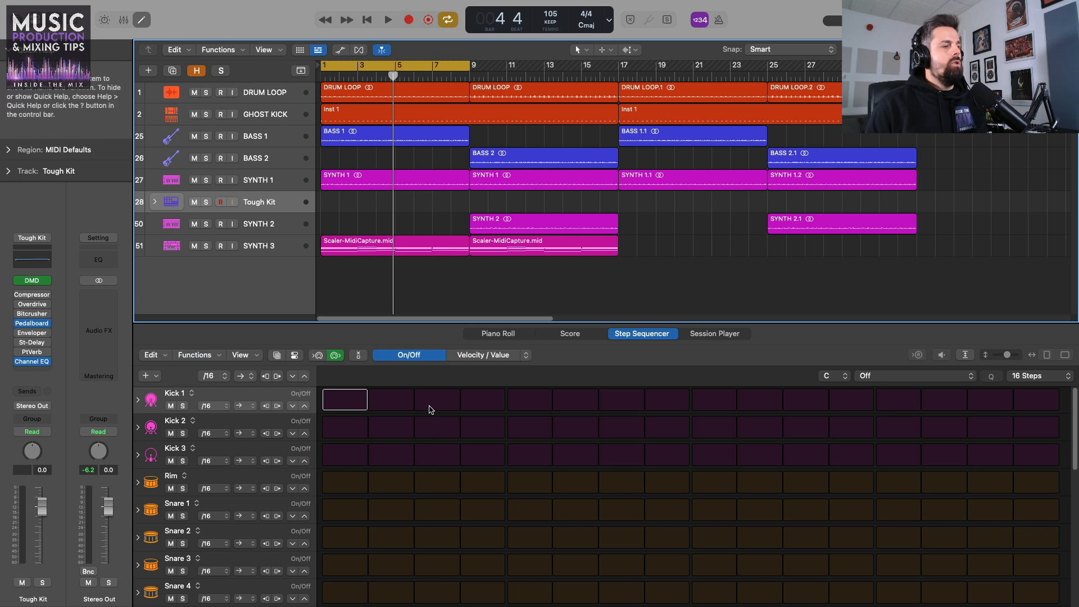
- Set the pattern length to 32 steps, and lay out the Tough Kit pattern region from bar 1 to bar 9
scroll(386, 475, down, 3)
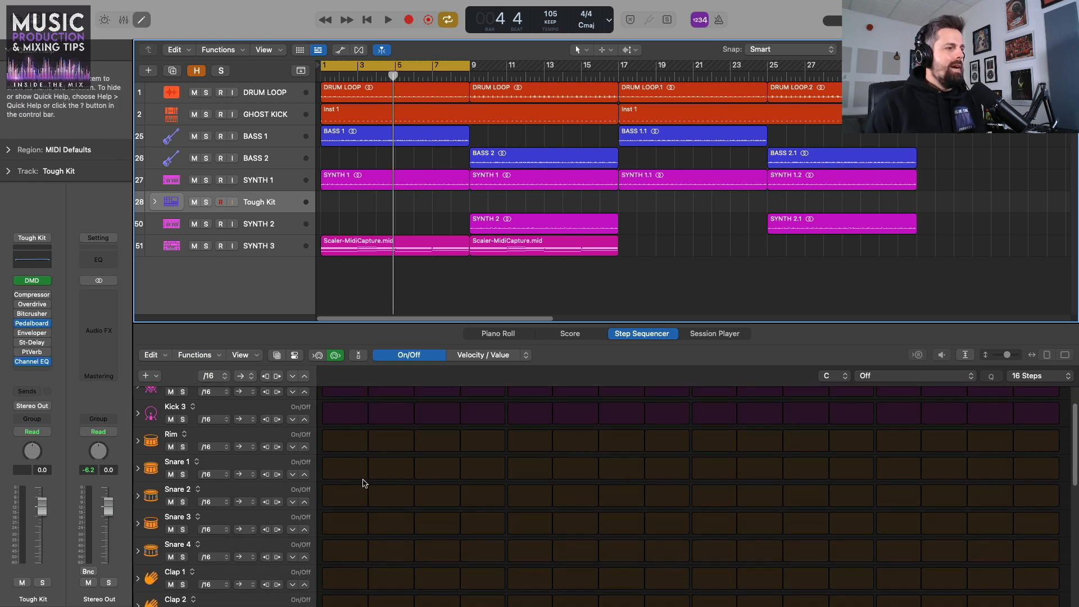
scroll(363, 482, down, 10)
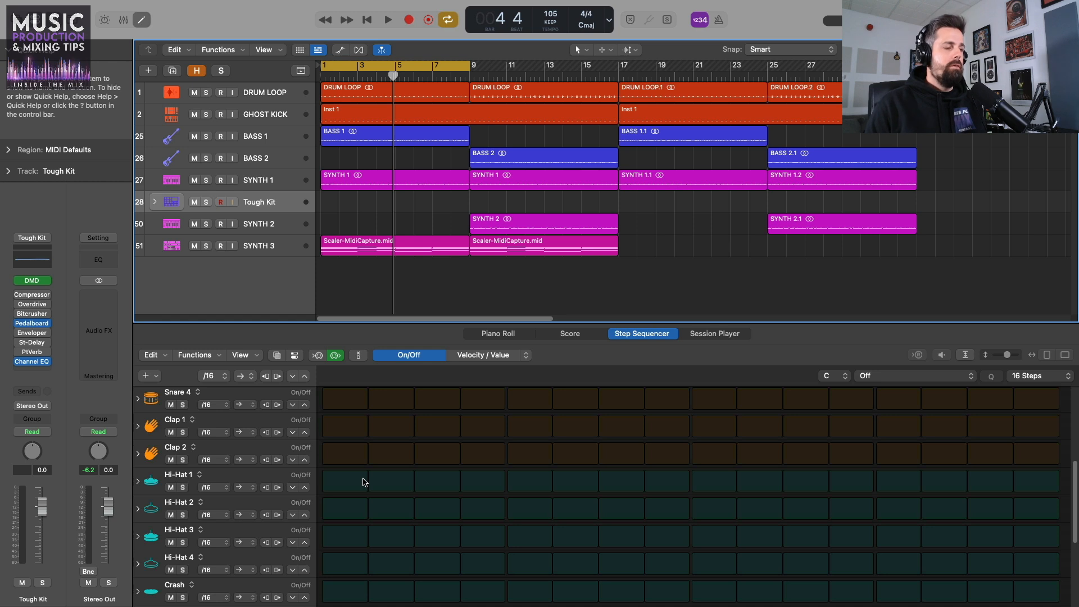
scroll(366, 481, down, 1)
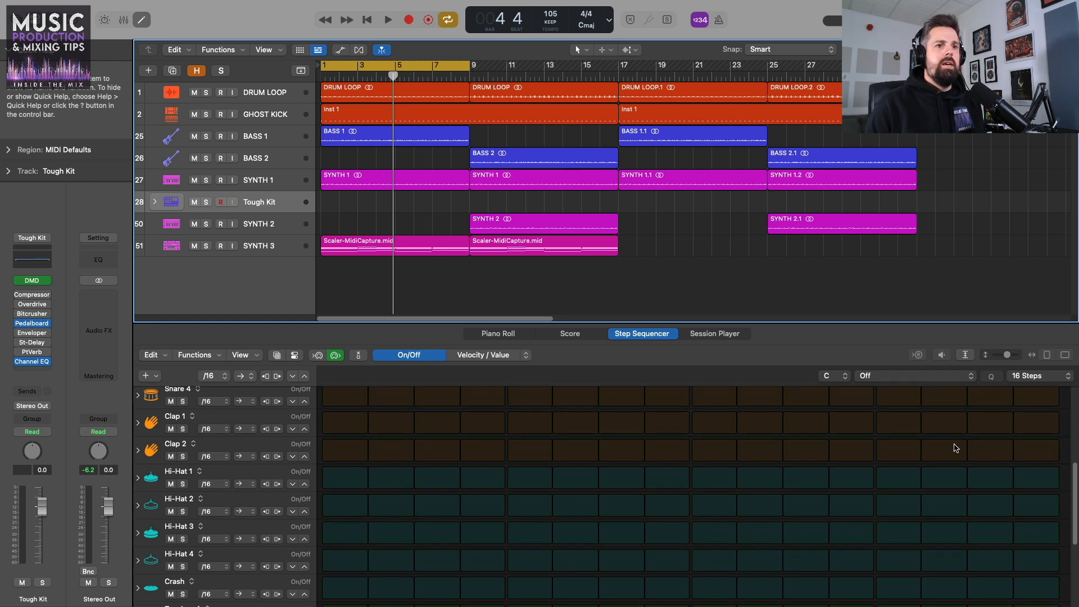
click(1038, 376)
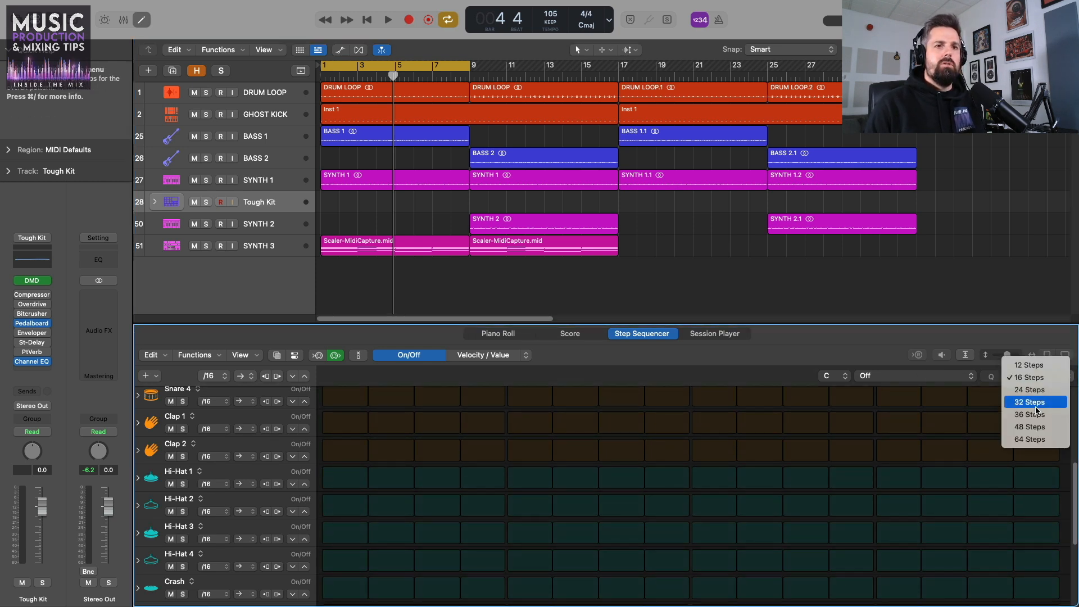
click(1037, 402)
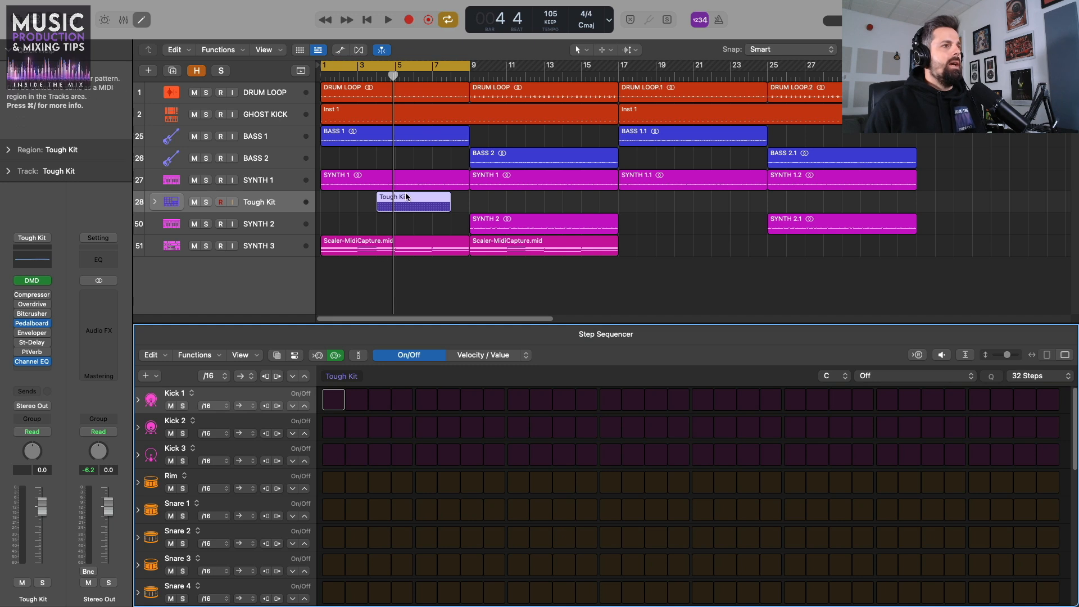
drag(406, 196, 355, 204)
drag(408, 228, 465, 210)
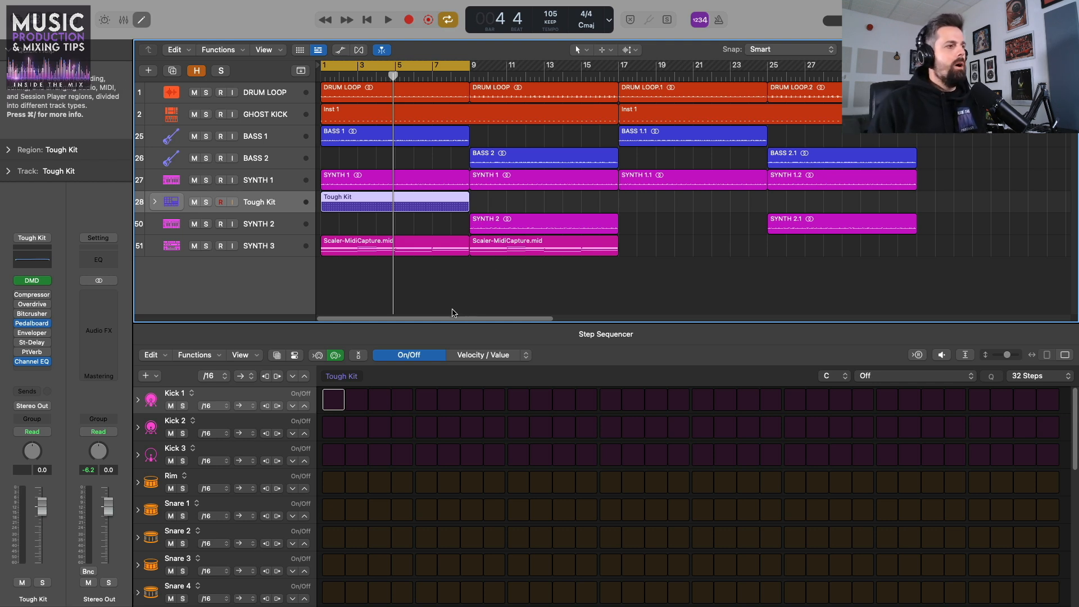
- Turn on all 32 steps of the Hi-Hat 1 row in the Tough Kit pattern
scroll(458, 517, down, 2)
scroll(458, 517, down, 6)
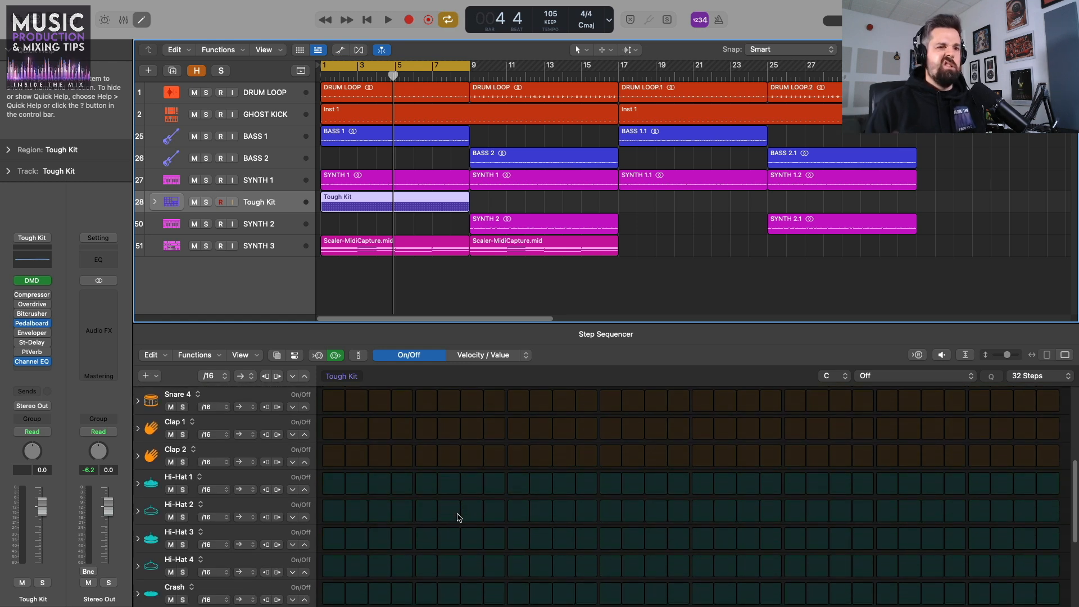
click(332, 486)
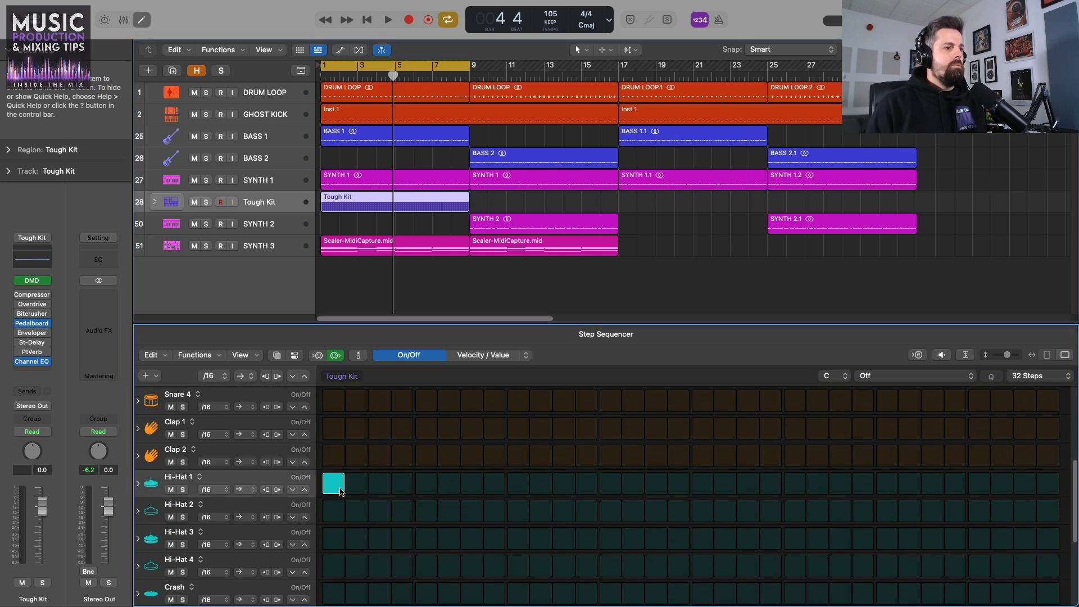
drag(363, 489, 1046, 490)
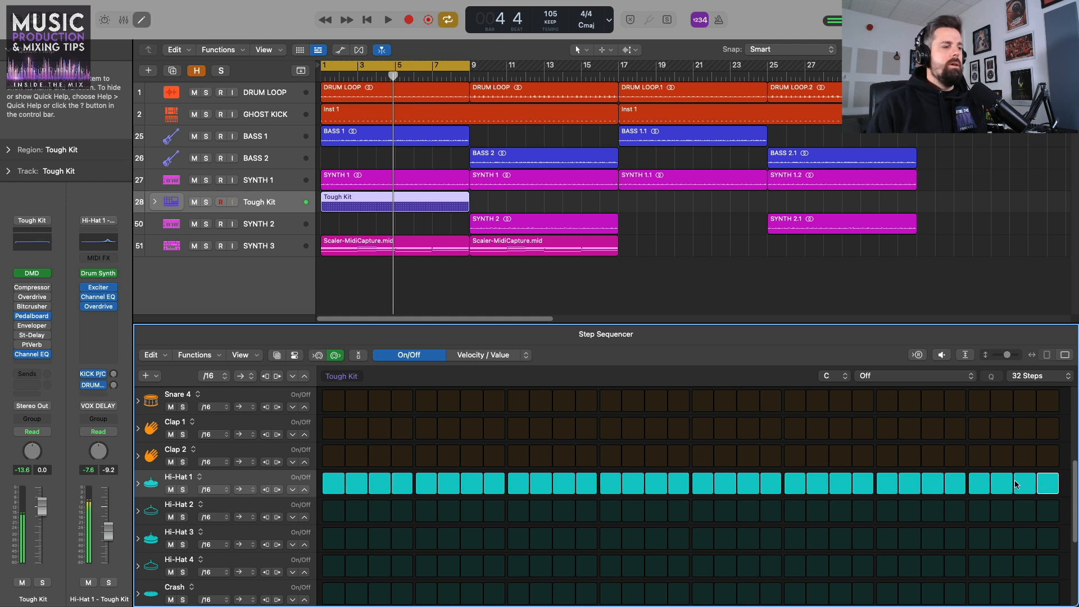
- View the available step rates for the Hi-Hat 1 row, and play back the arrangement with the hi-hat pattern
click(216, 491)
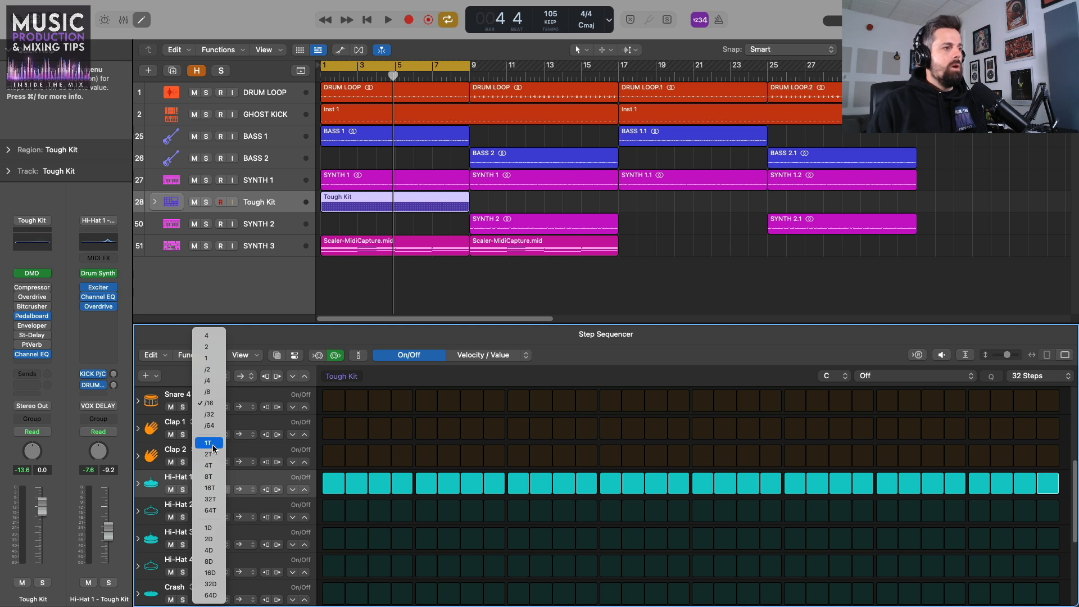
click(258, 477)
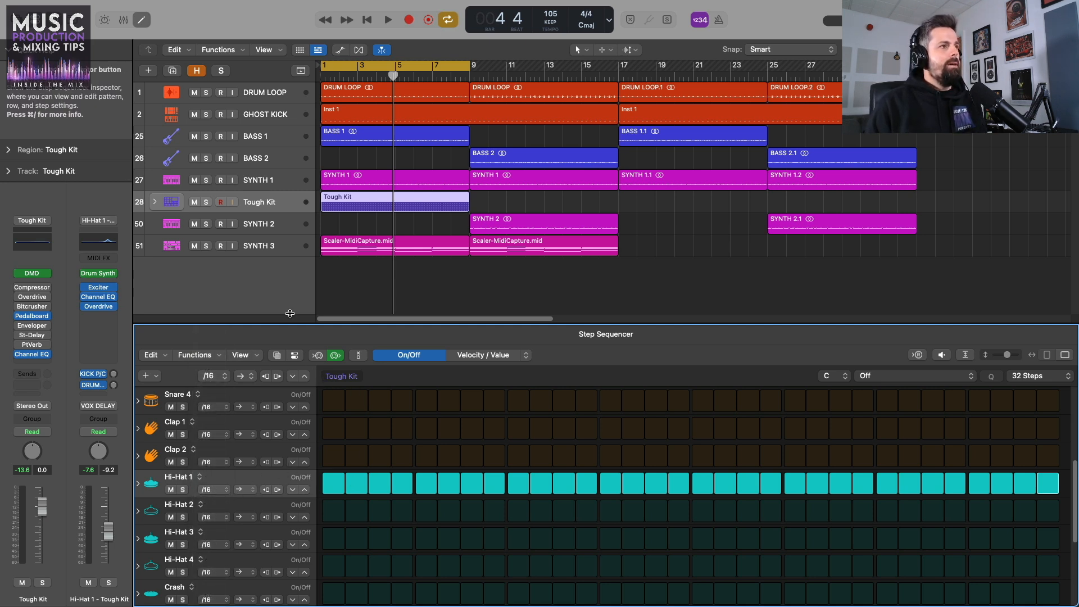
key(space)
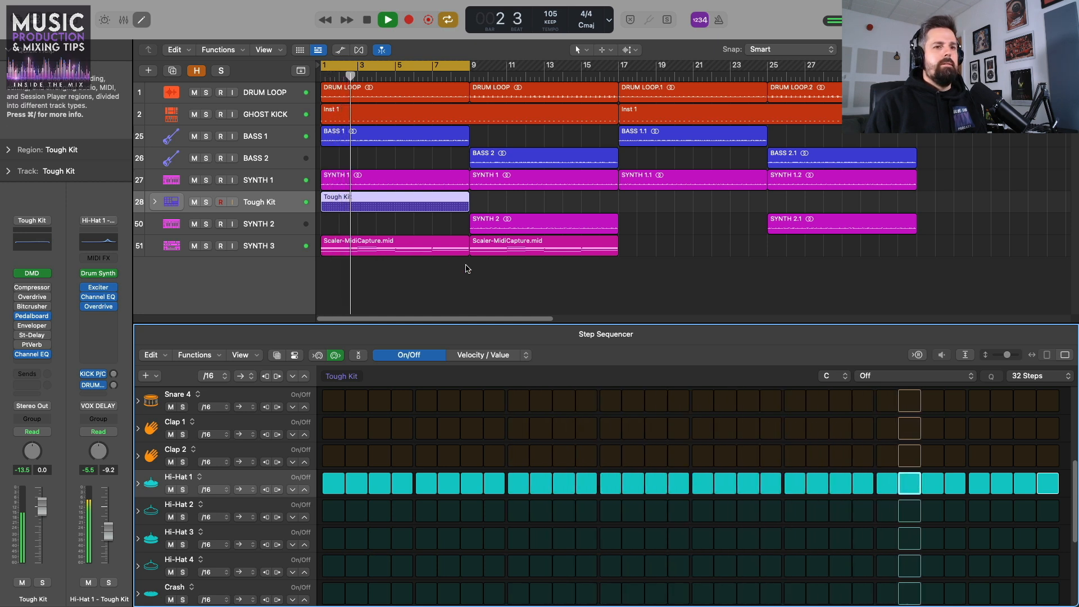
key(space)
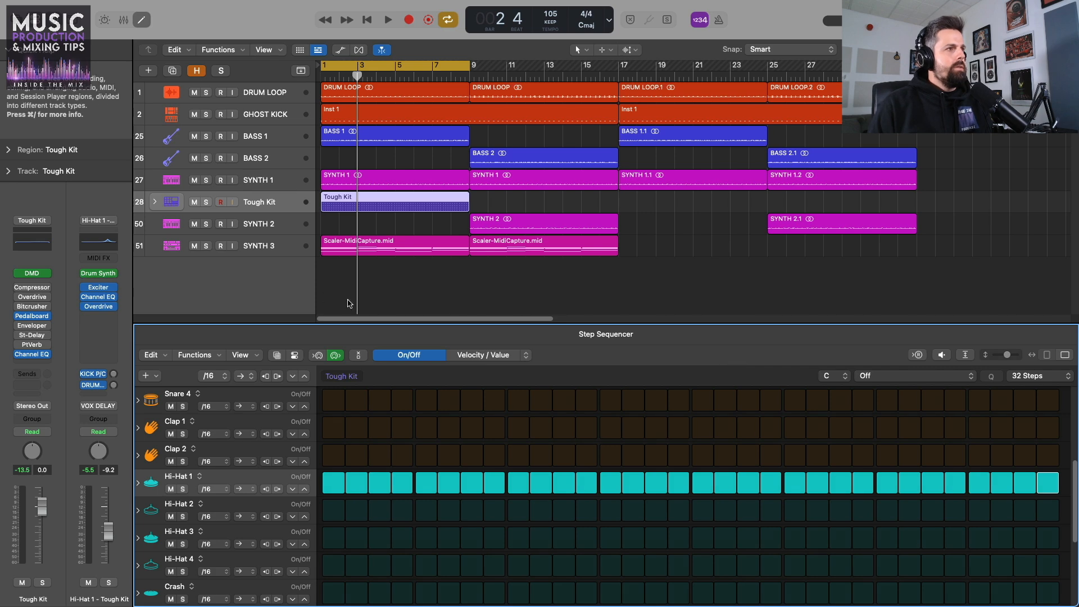
- Open the Noise Gate on the SYNTH 3 track and set its side chain to Hi-Hat 1 - Tough Kit (Inst 34)
click(274, 250)
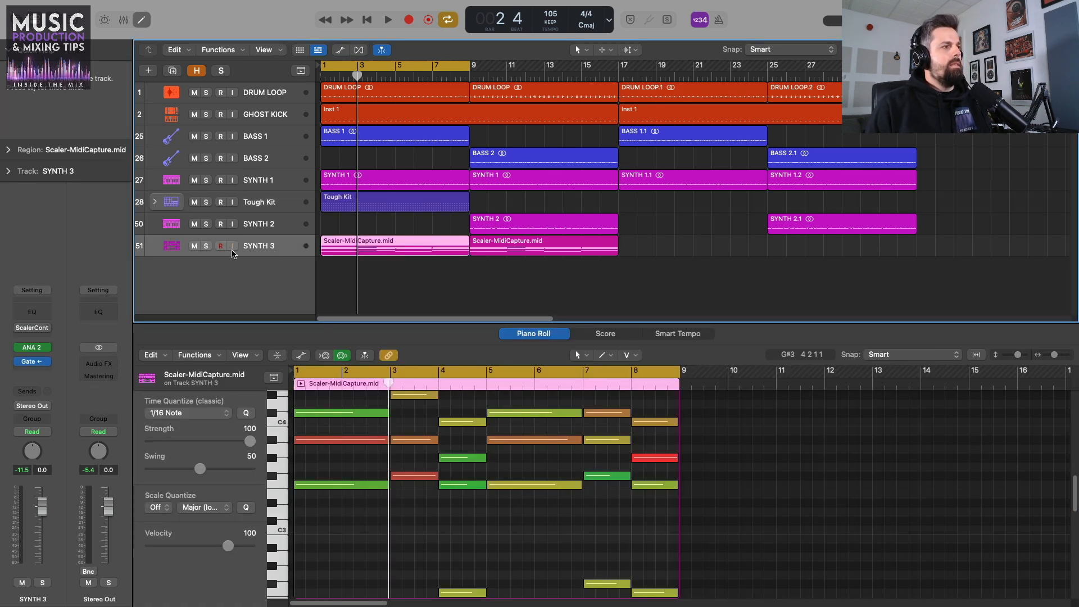
click(34, 363)
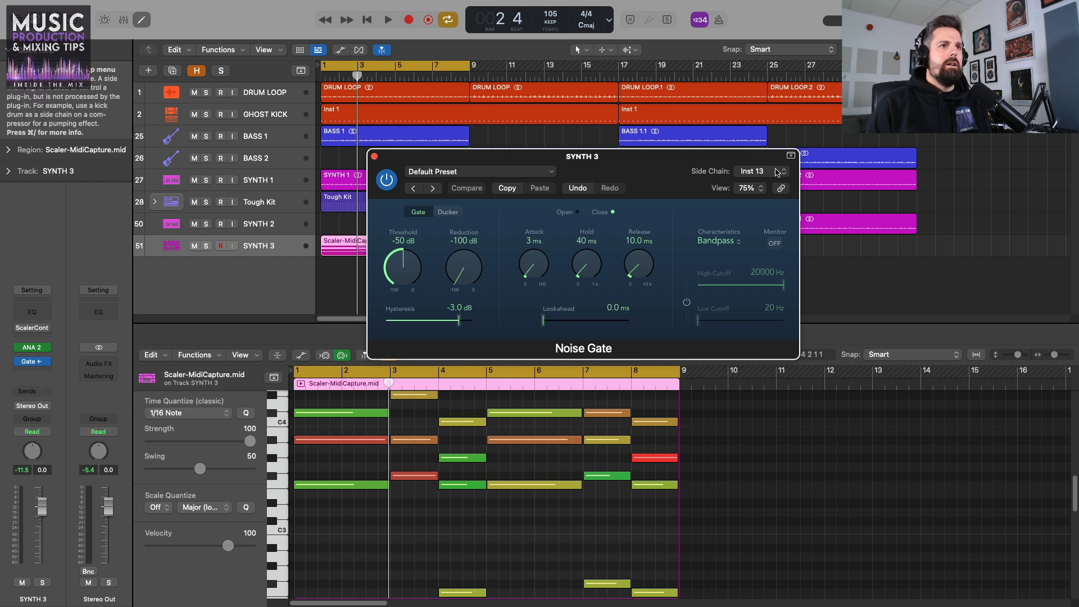
click(777, 172)
mouse_move(784, 152)
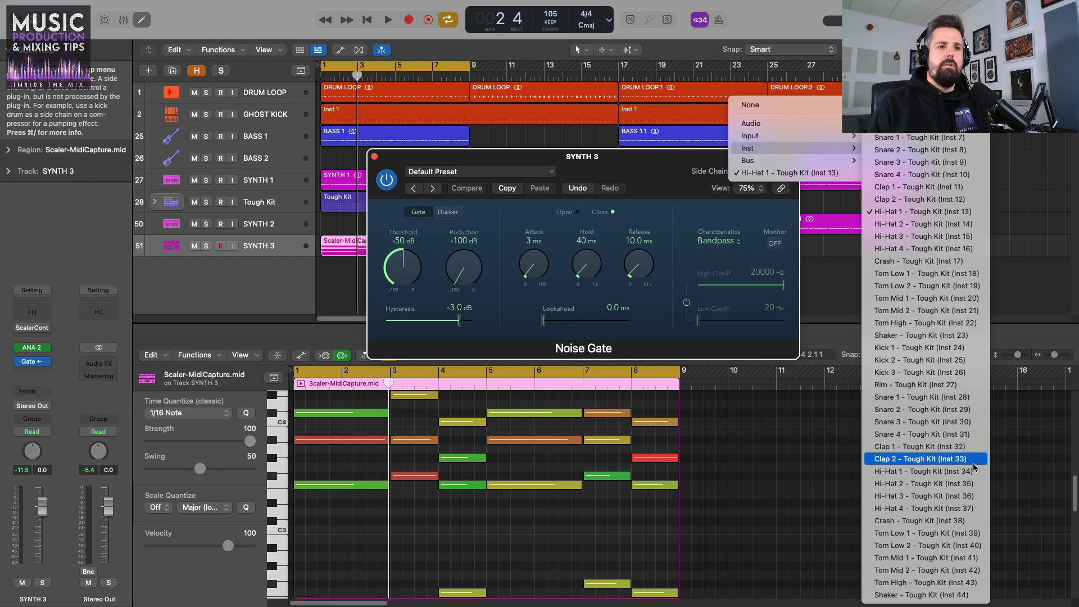
click(917, 471)
- Recall the Noise Gate's default settings and play back the gated synth
click(464, 173)
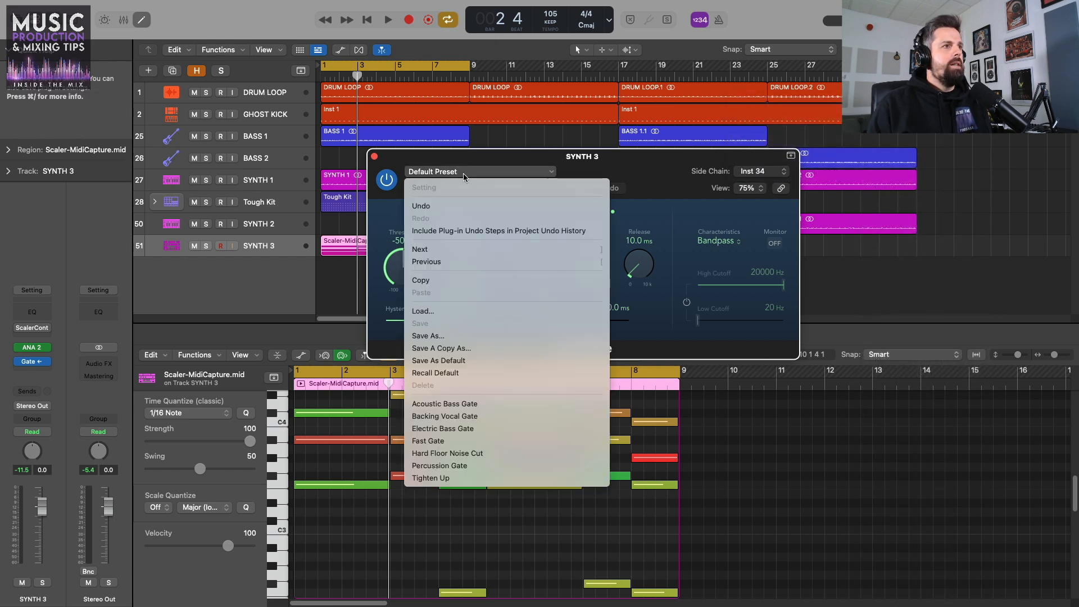
click(466, 373)
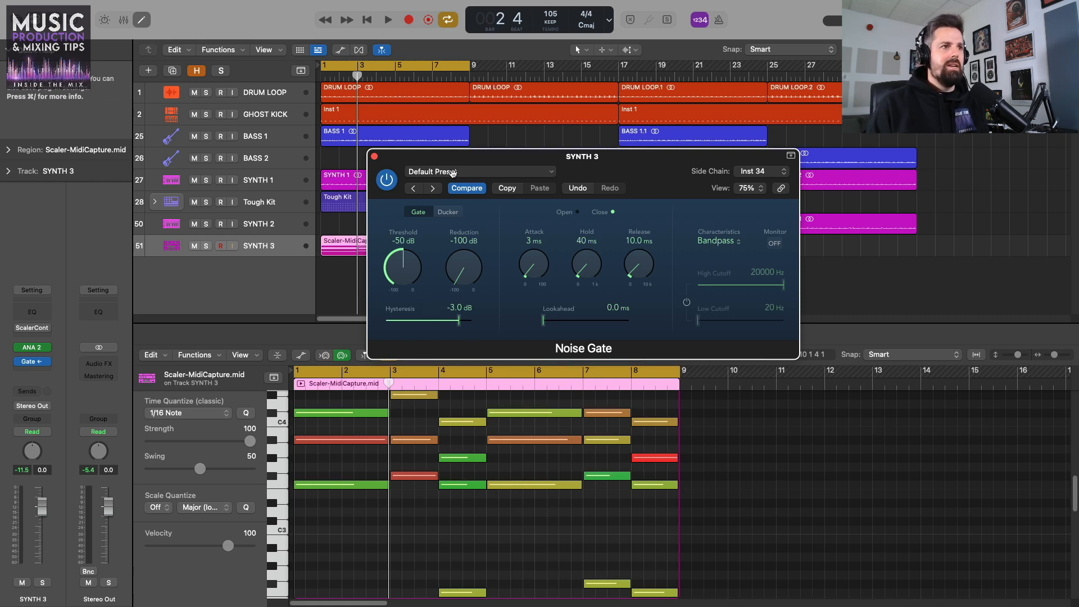
key(space)
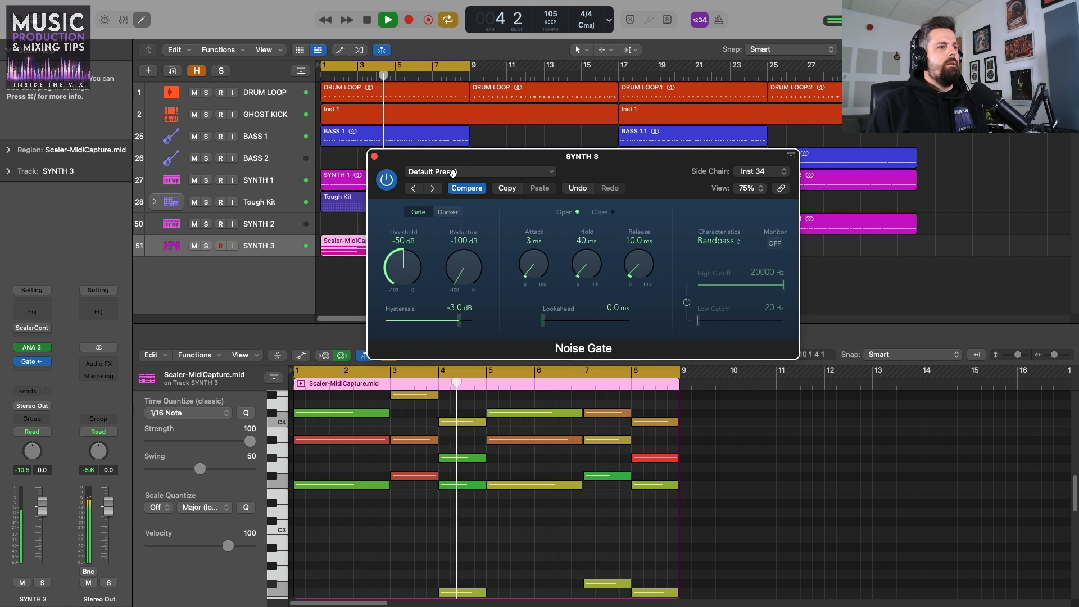
key(space)
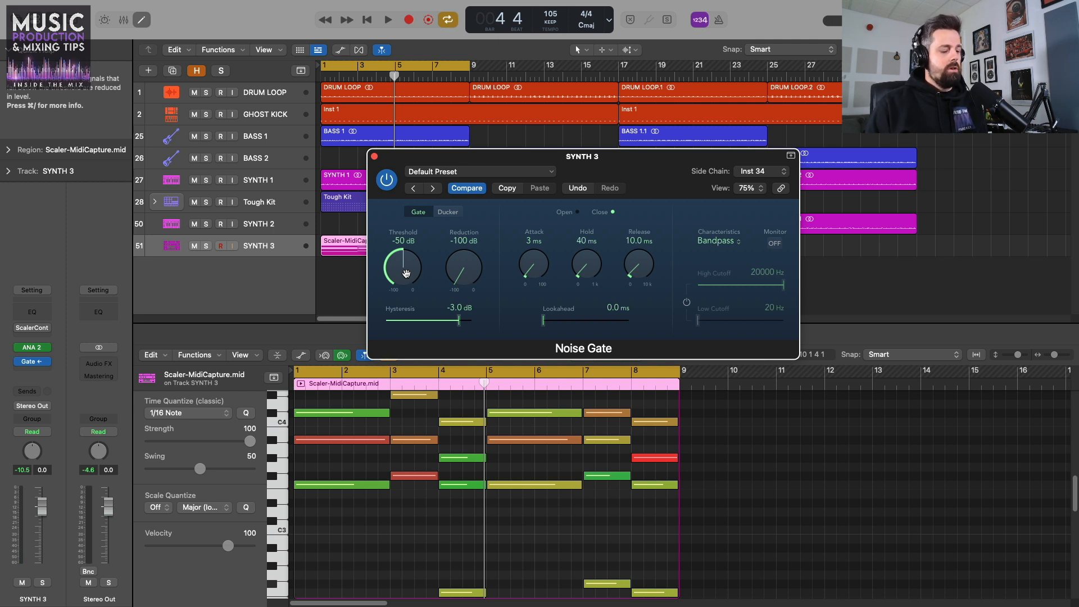
- Try a Noise Gate threshold of -82 dB during playback, and return it to -50 dB
key(space)
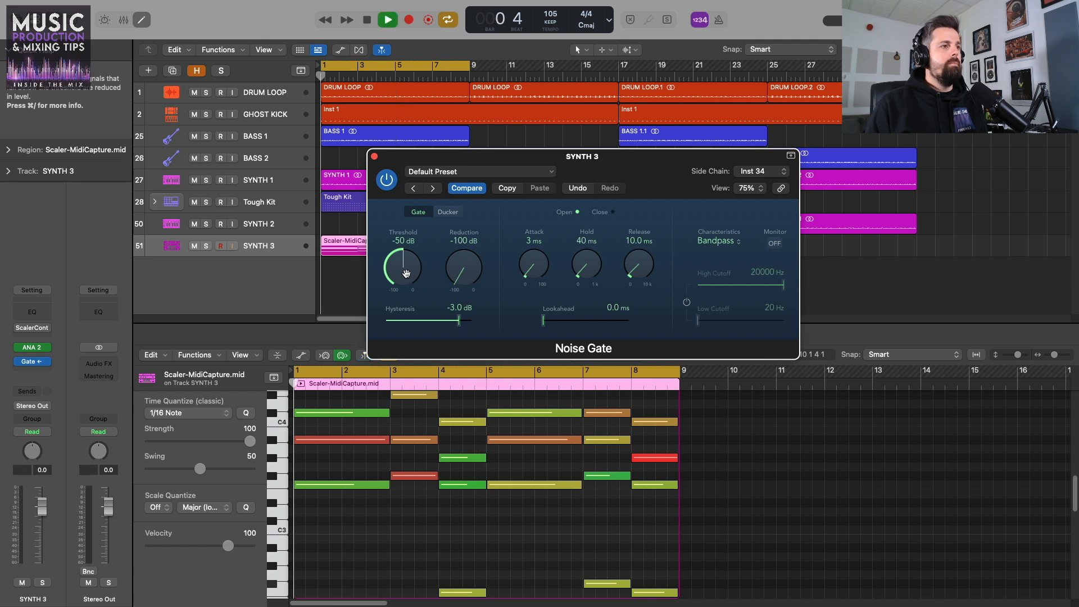
drag(406, 274, 383, 327)
key(space)
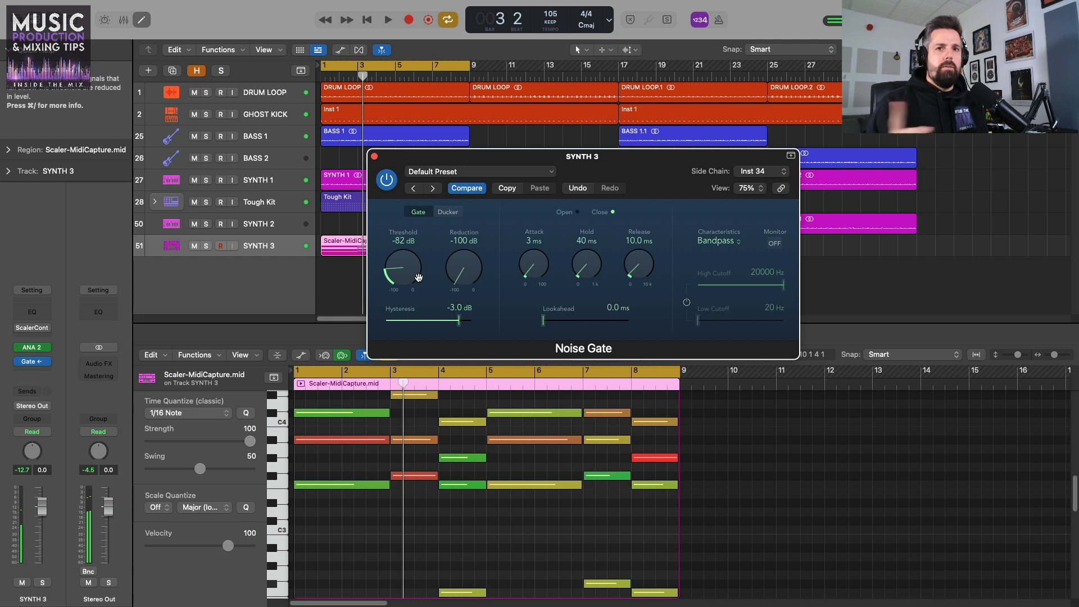
drag(407, 275, 413, 227)
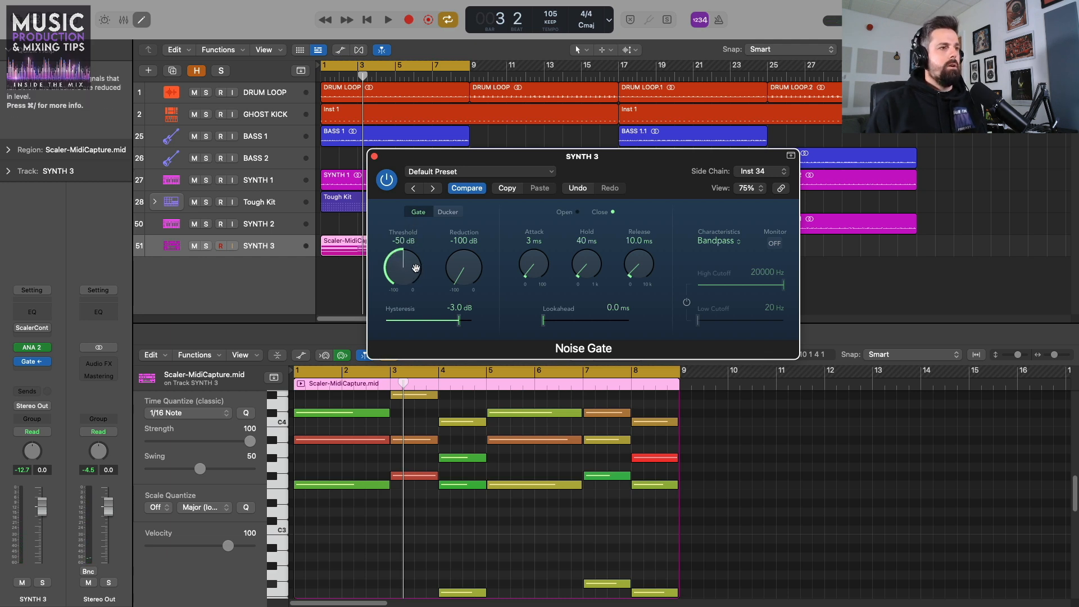
- Raise the Noise Gate threshold to -20 dB during playback, and stop the playback
key(space)
drag(412, 272, 417, 222)
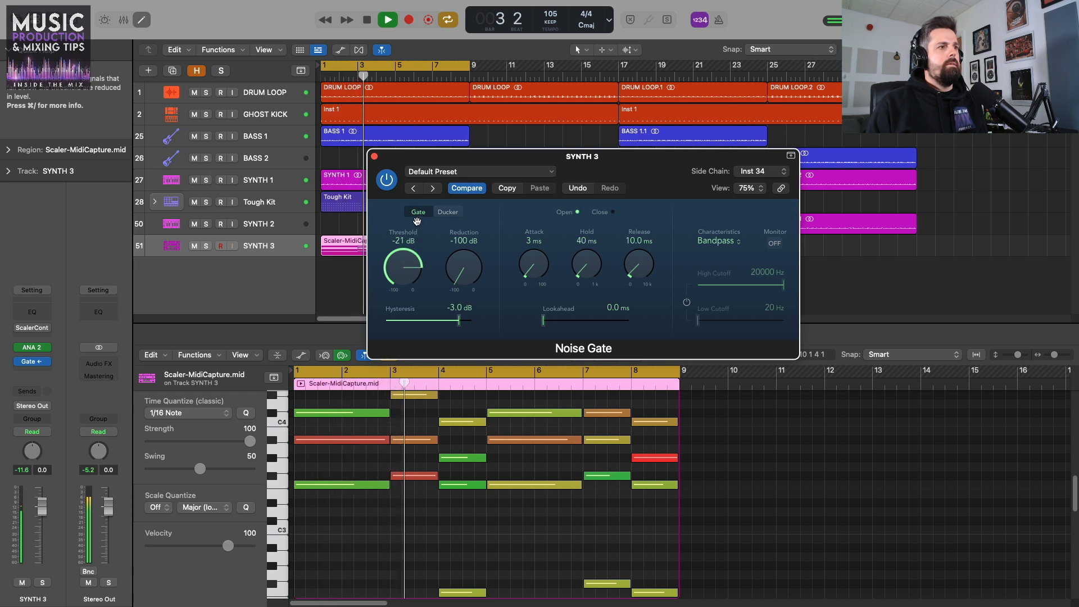
drag(416, 222, 416, 223)
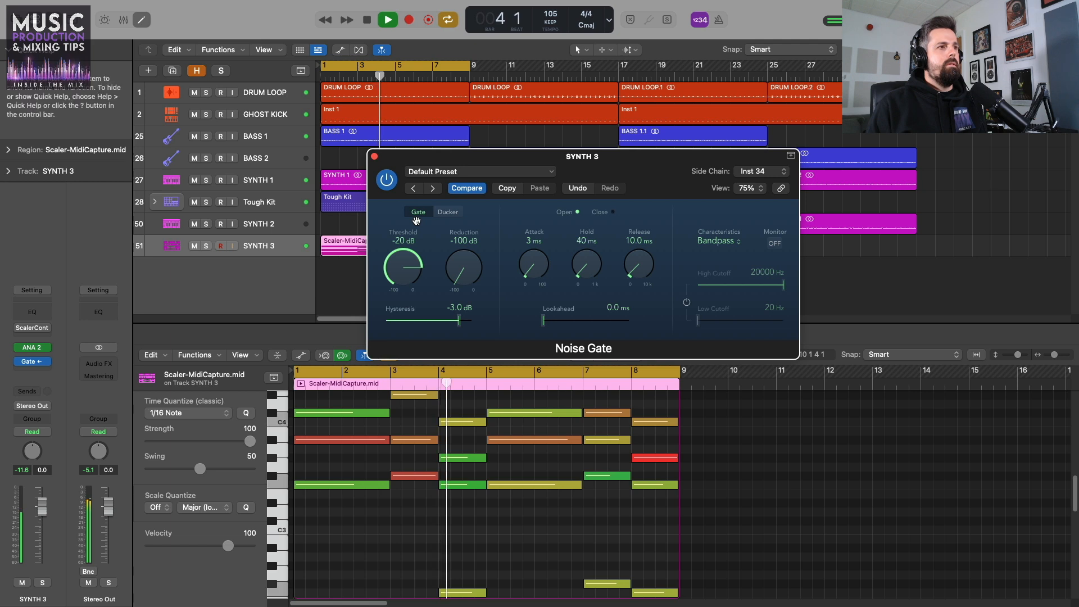
key(space)
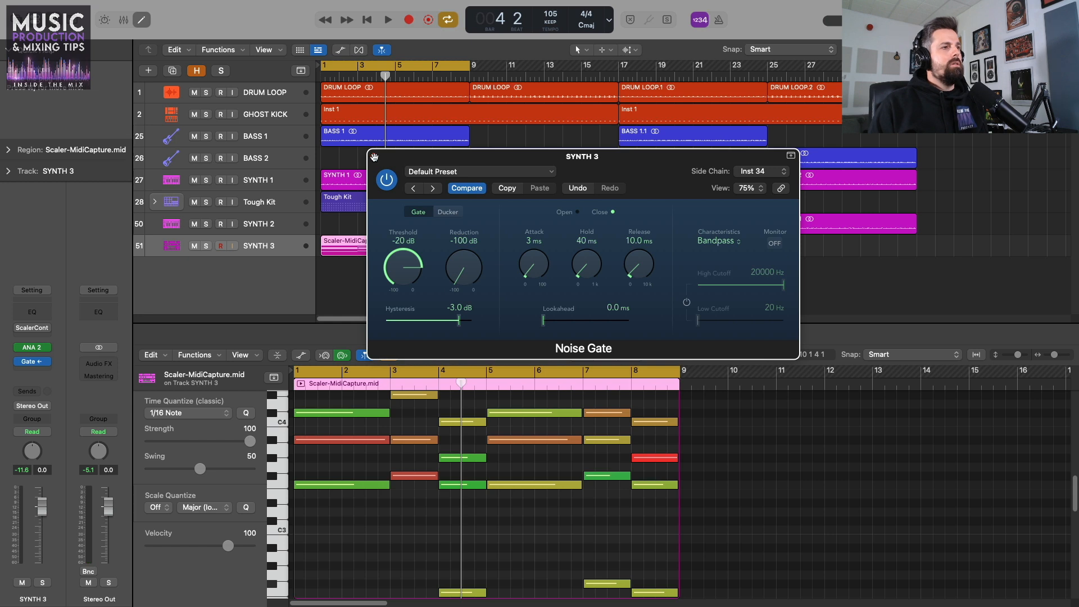
- Close the Noise Gate and expand the Hi-Hat 1 row of the Tough Kit pattern to show its subrows
click(374, 157)
click(360, 203)
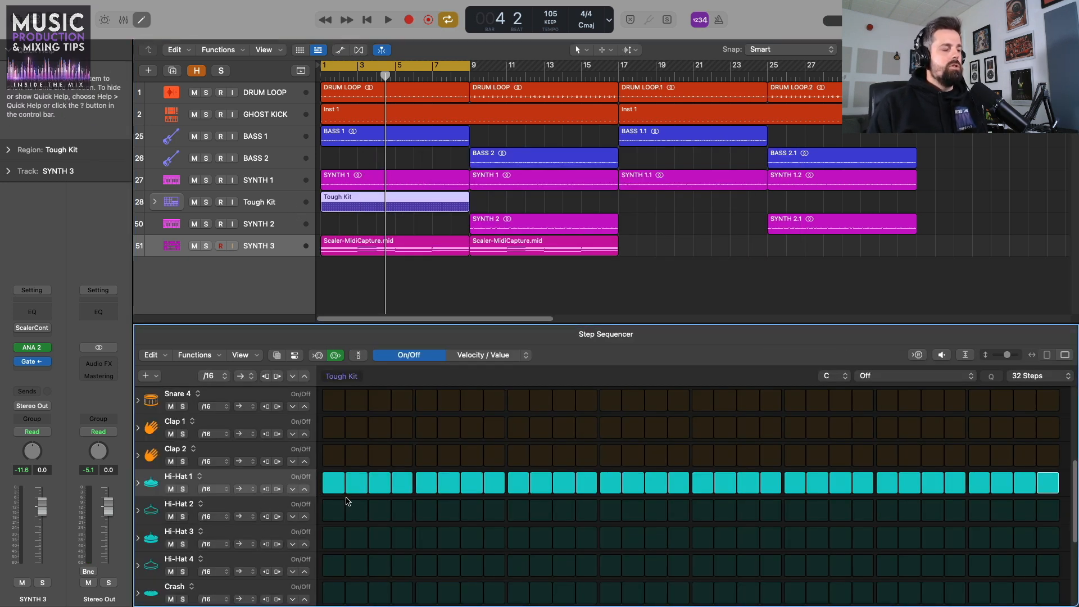
click(139, 487)
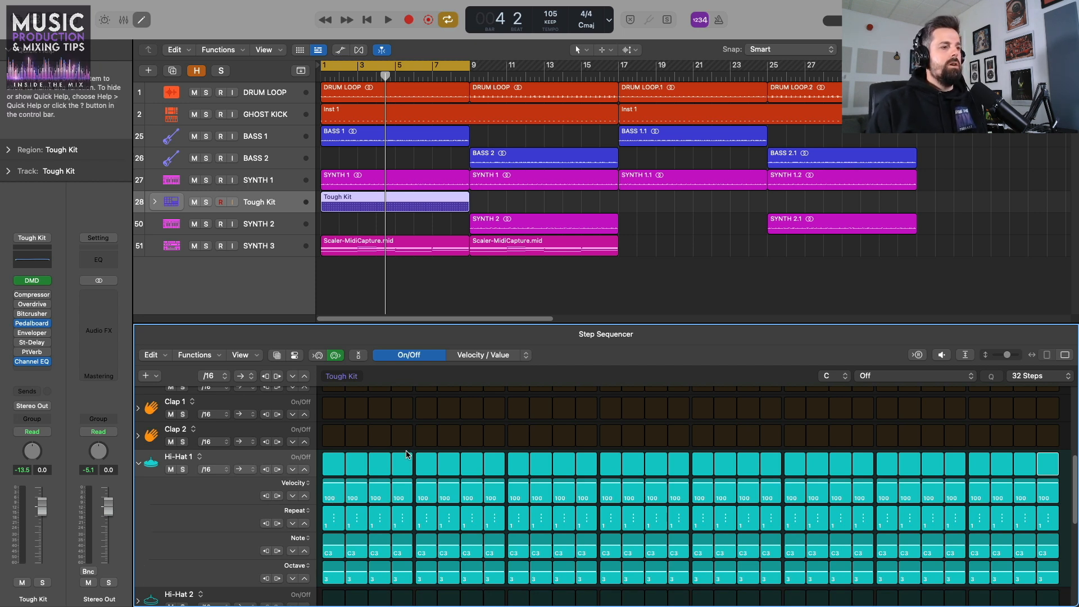
- Turn off Hi-Hat 1 steps 2, 8, 14, 17, 23 and 24, and play back the pattern
click(356, 464)
click(495, 465)
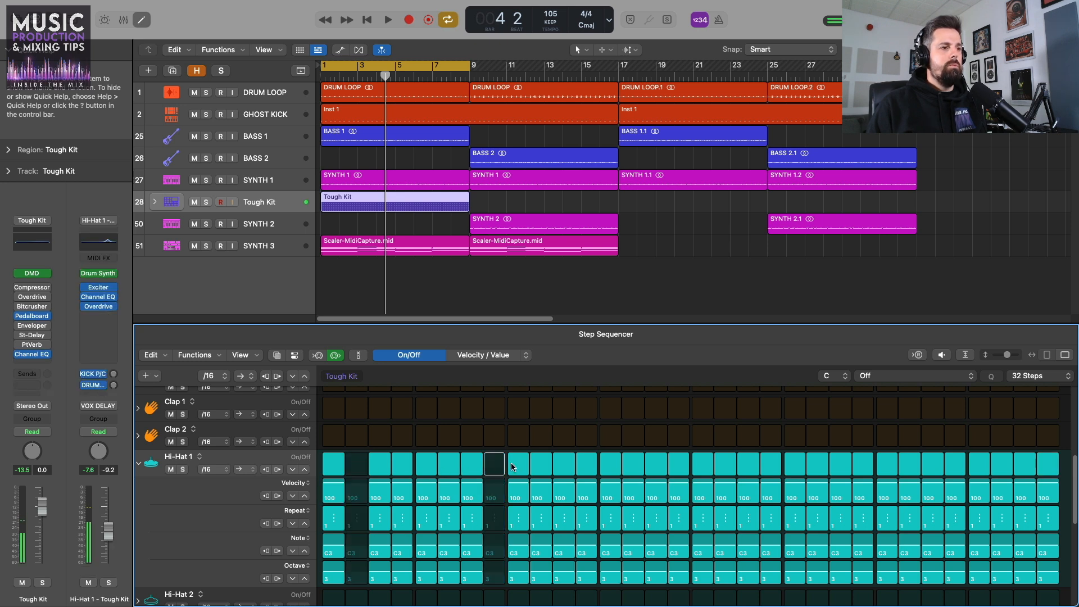
click(633, 464)
click(702, 464)
click(841, 464)
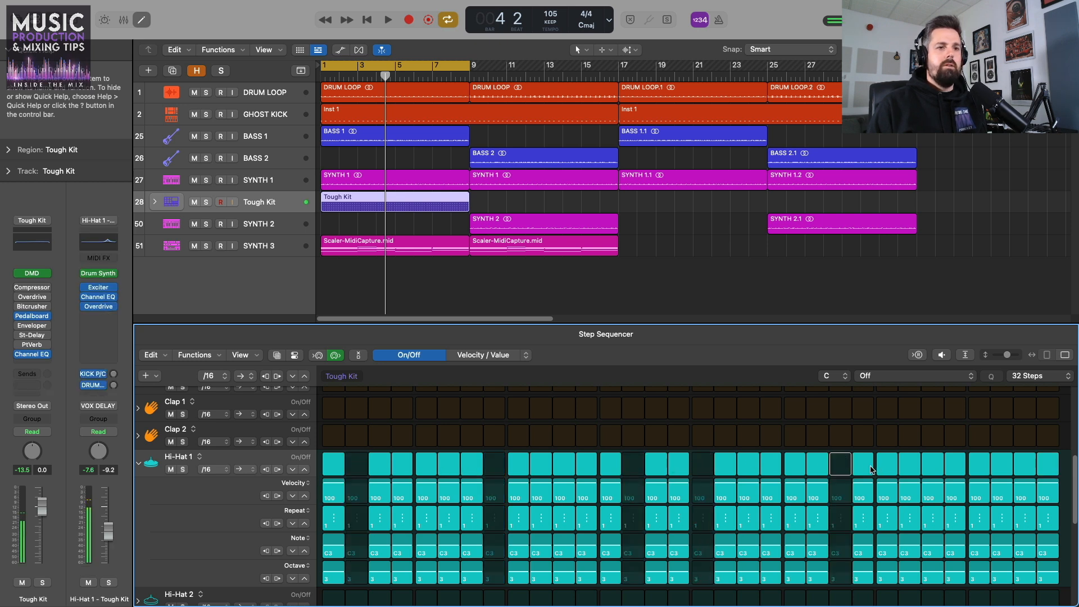
click(870, 467)
key(space)
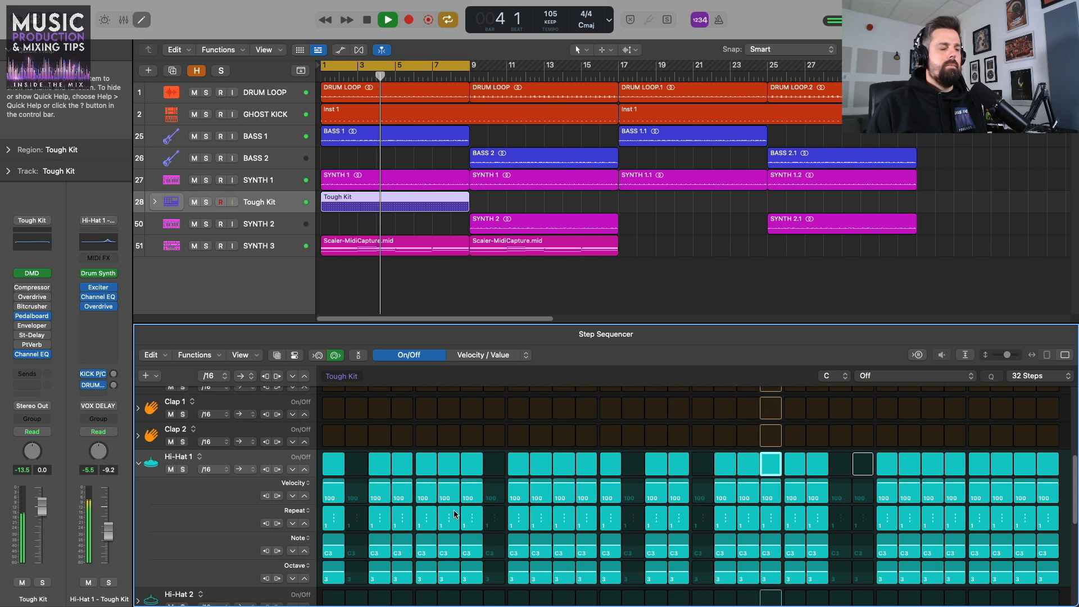
key(space)
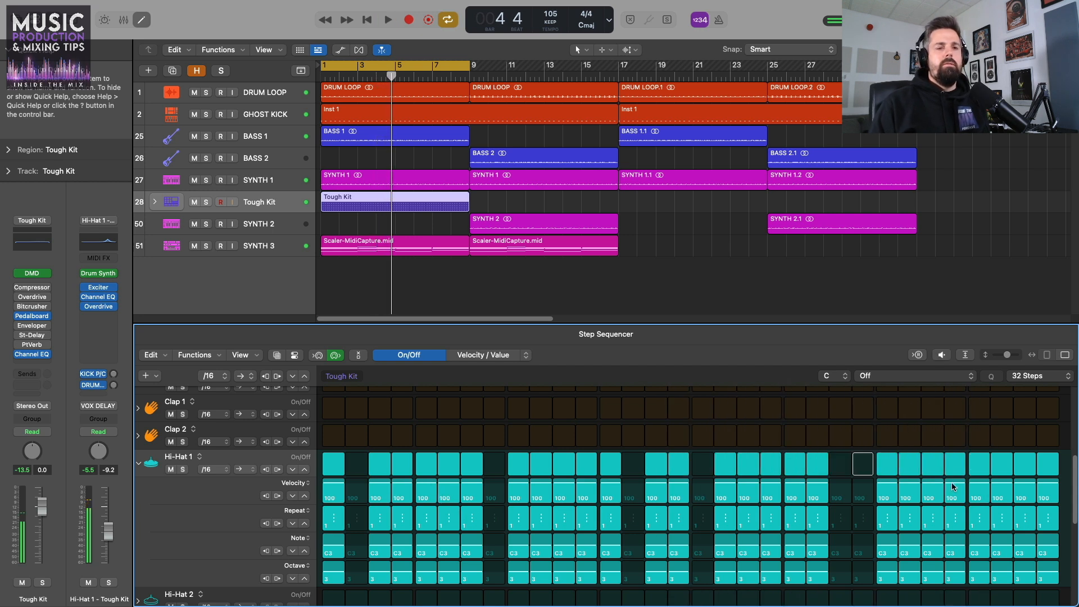
- Turn off Hi-Hat 1 steps 28 and 31, and audition the thinned pattern
click(955, 466)
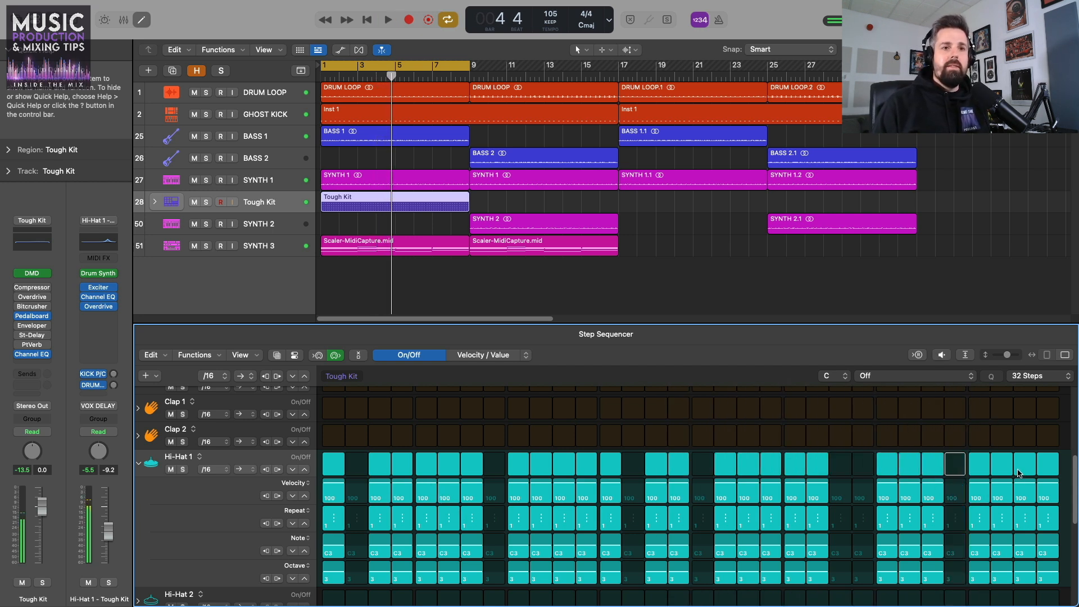
click(1020, 473)
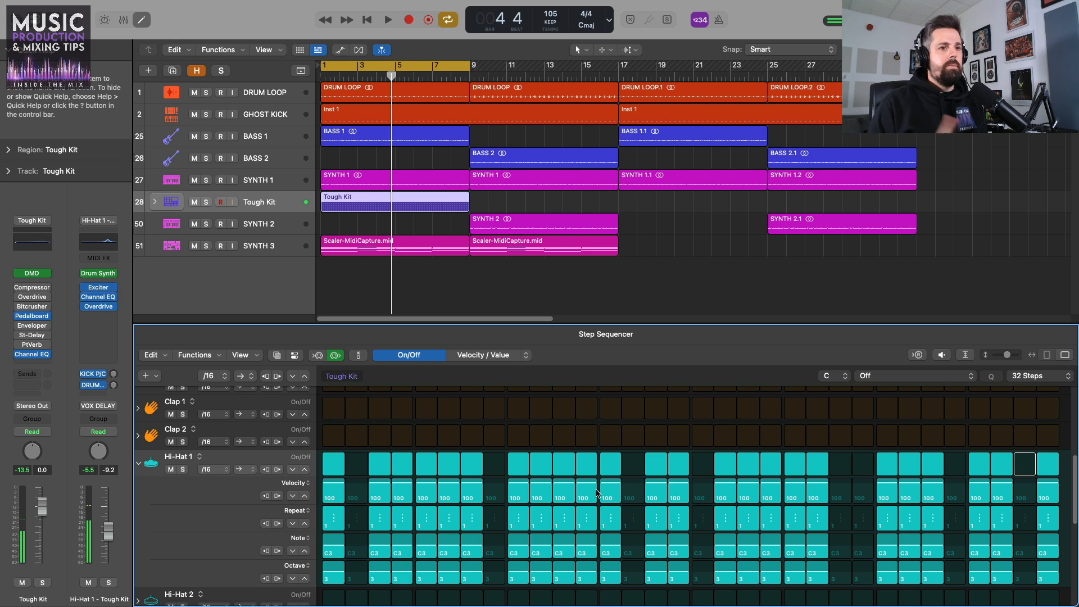
key(space)
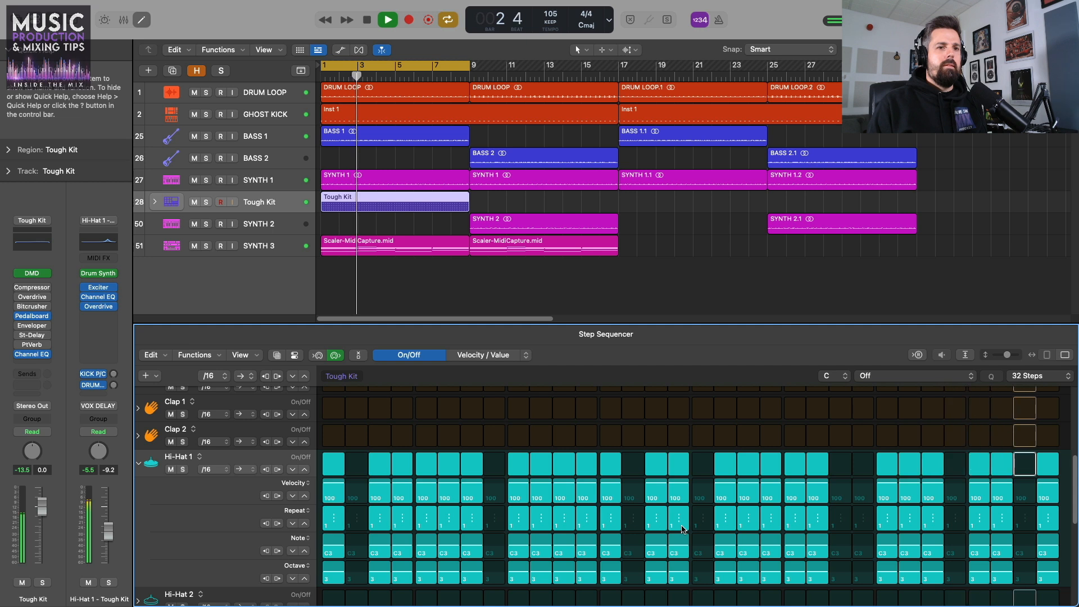
key(space)
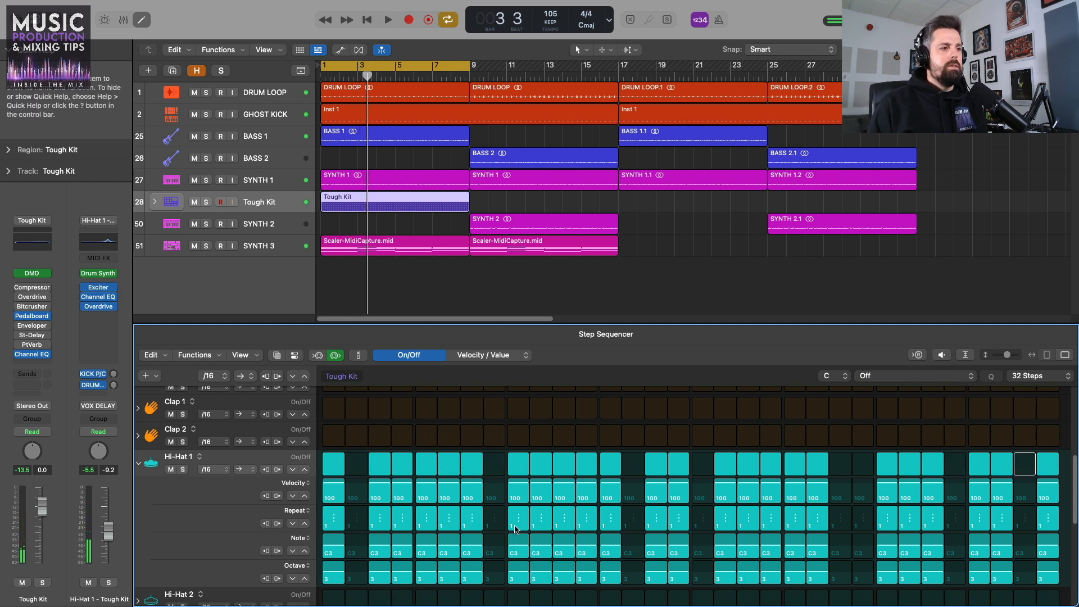
- Set the Repeat value of Hi-Hat 1 step 7 to 4, and play back the result
drag(471, 523, 472, 525)
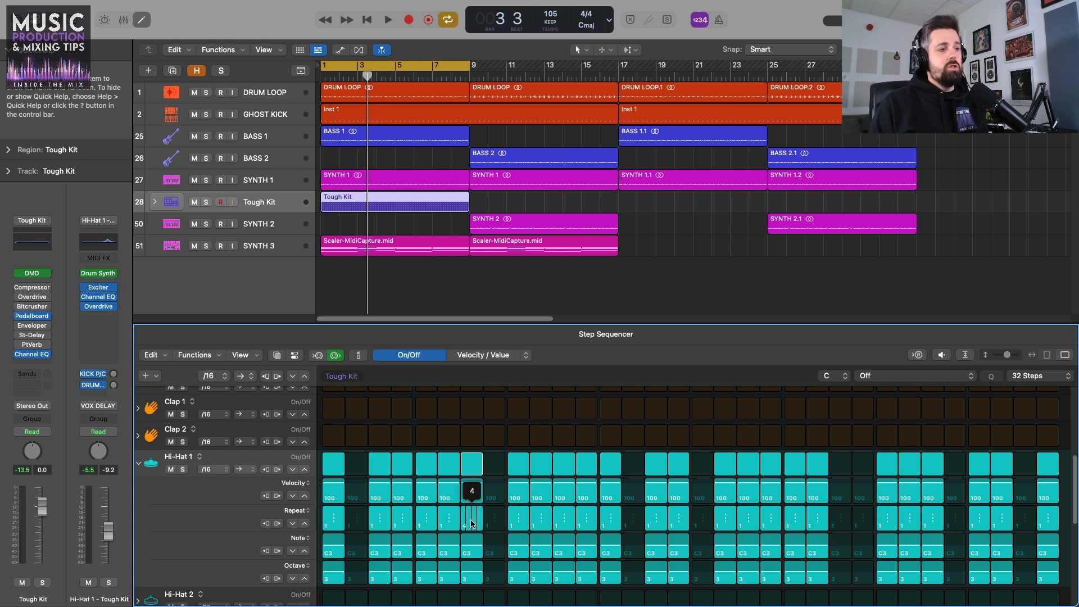
drag(471, 523, 471, 524)
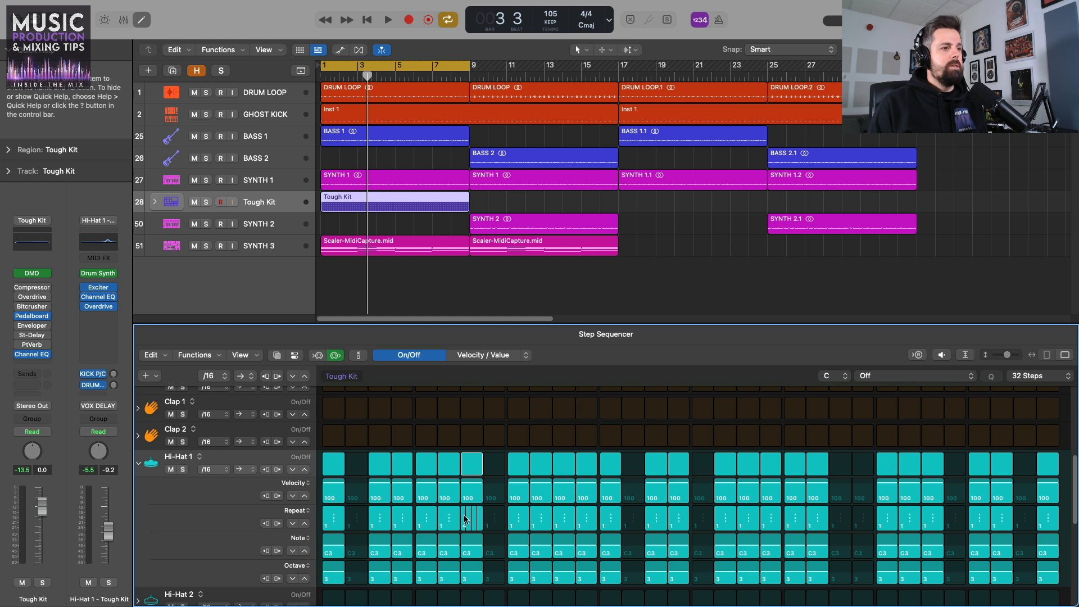
key(space)
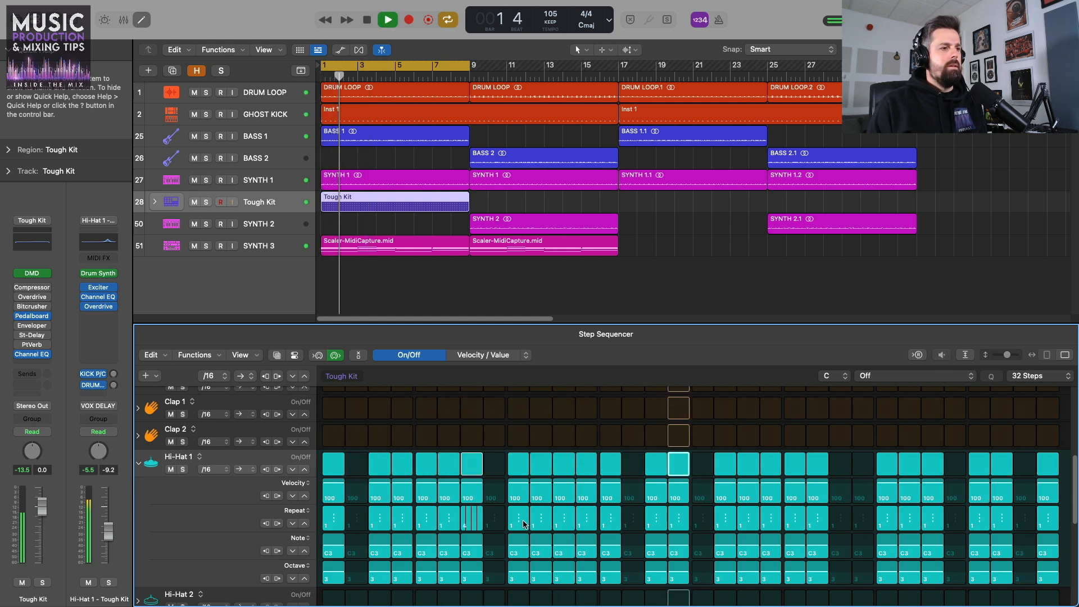
key(space)
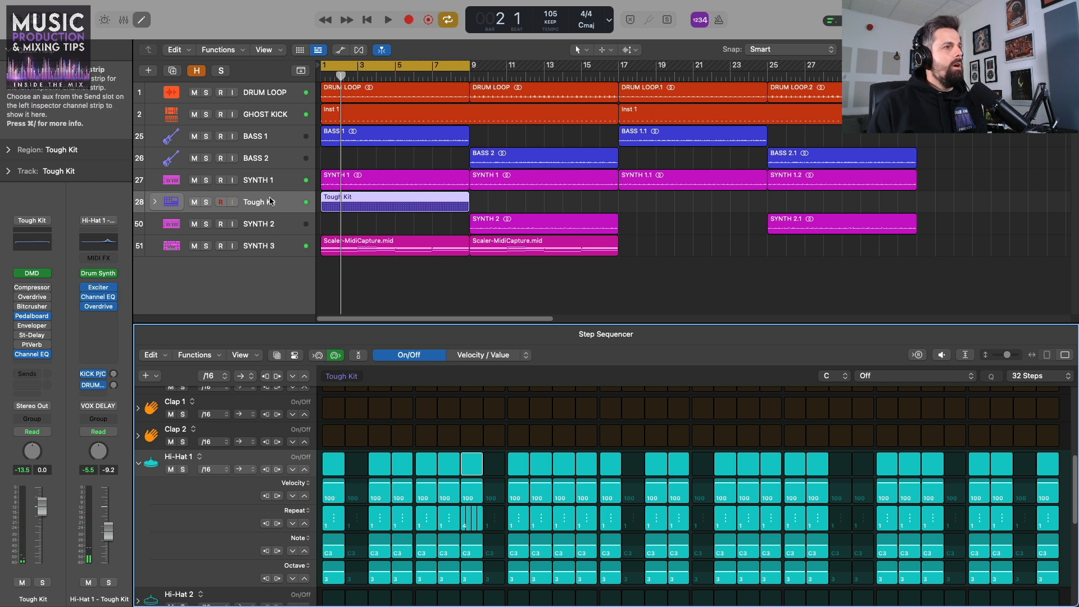
- Set the Tough Kit track's output to No Output, and play back the gated synth
click(43, 407)
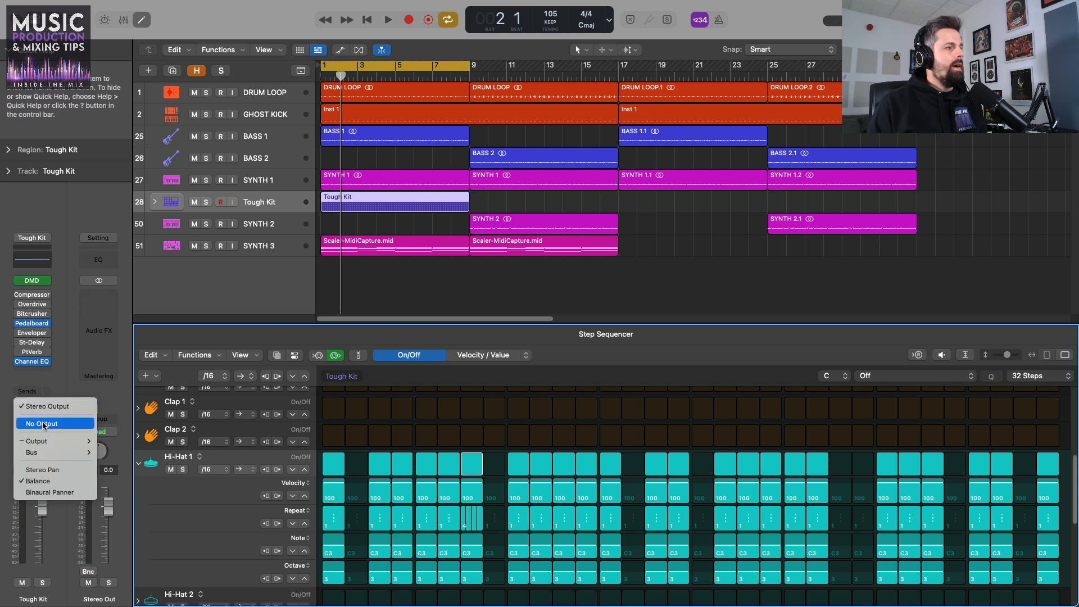
click(45, 425)
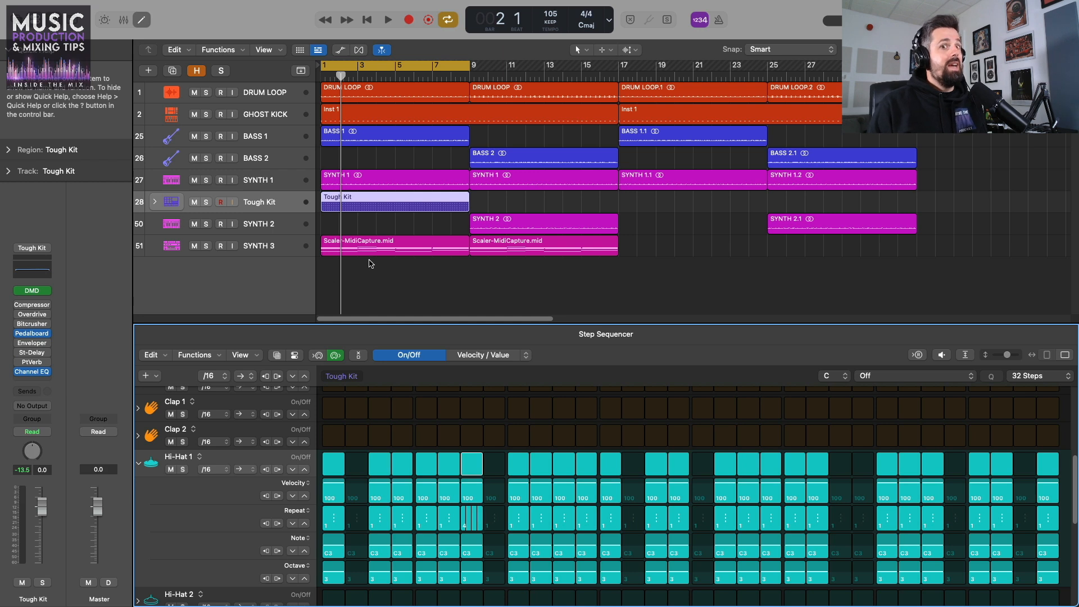
key(space)
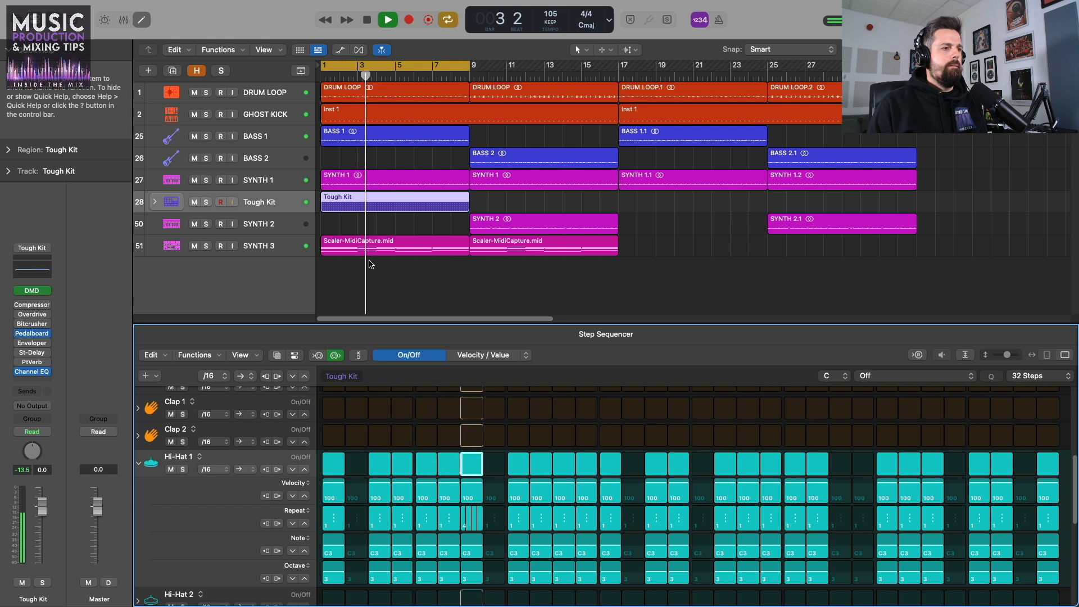
key(space)
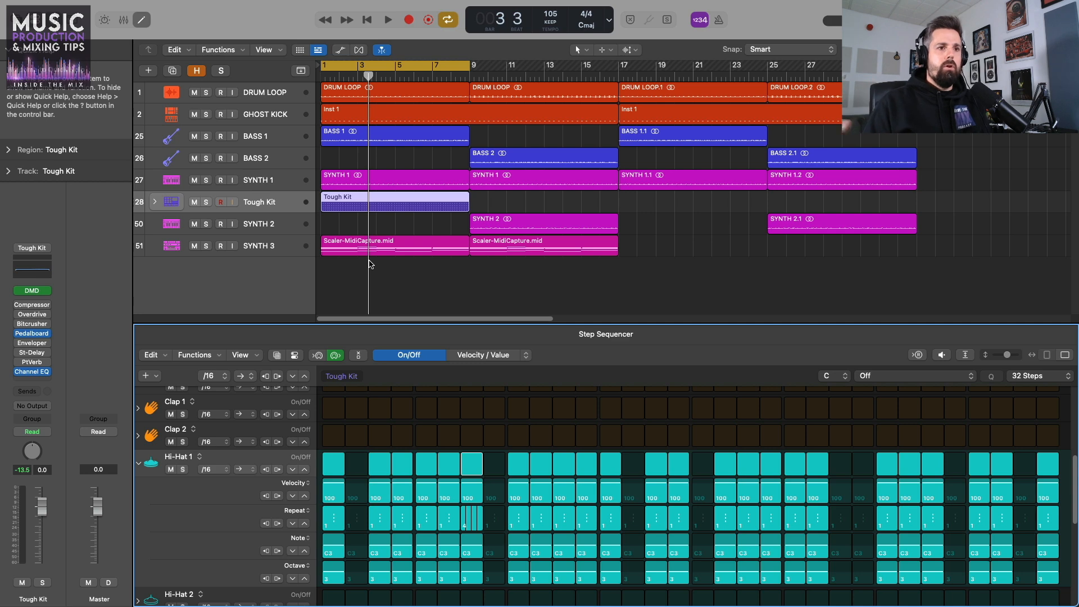
- Check the Noise Gate on SYNTH 3, and reopen the Tough Kit pattern in the Step Sequencer
click(271, 242)
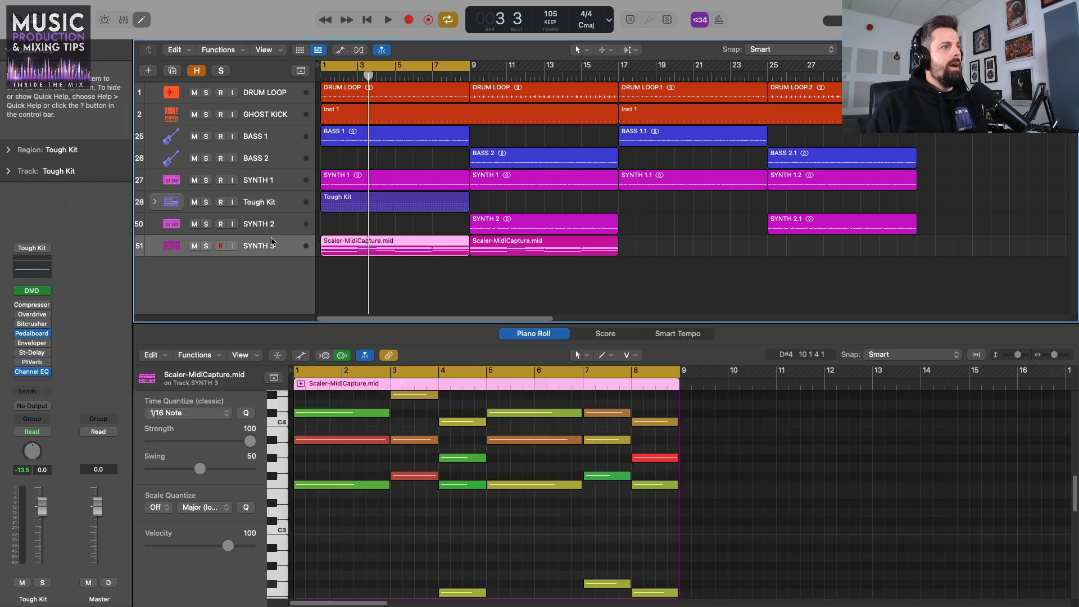
click(28, 362)
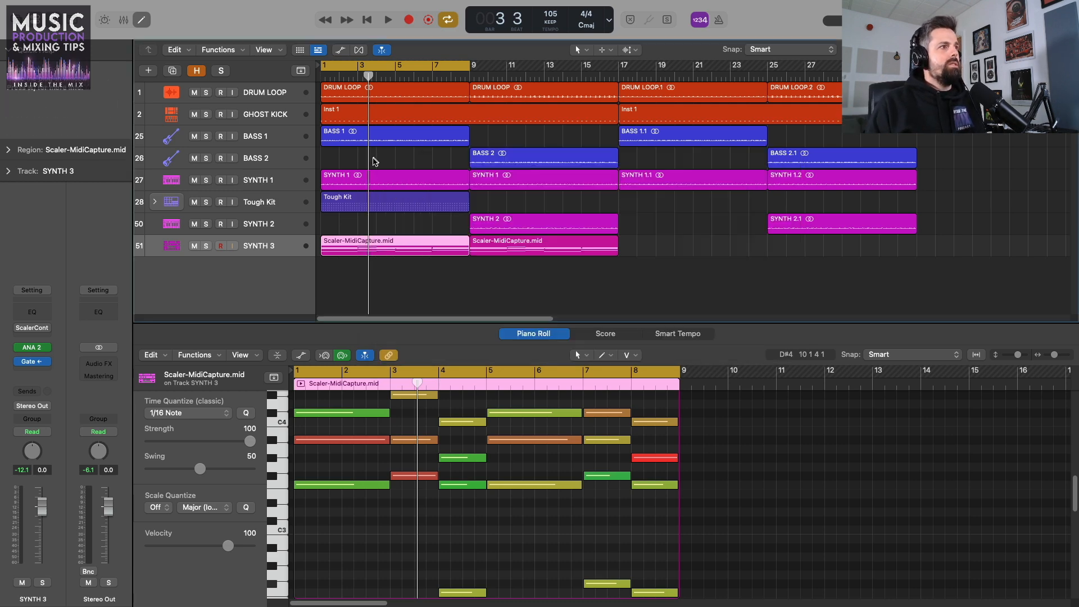
click(374, 156)
click(375, 203)
key(e)
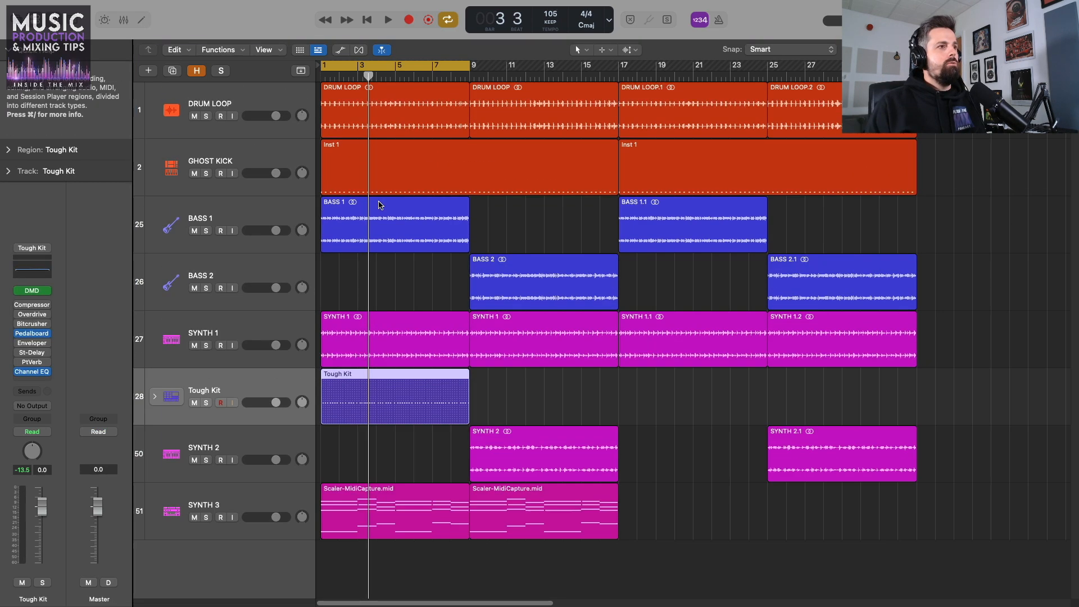
key(e)
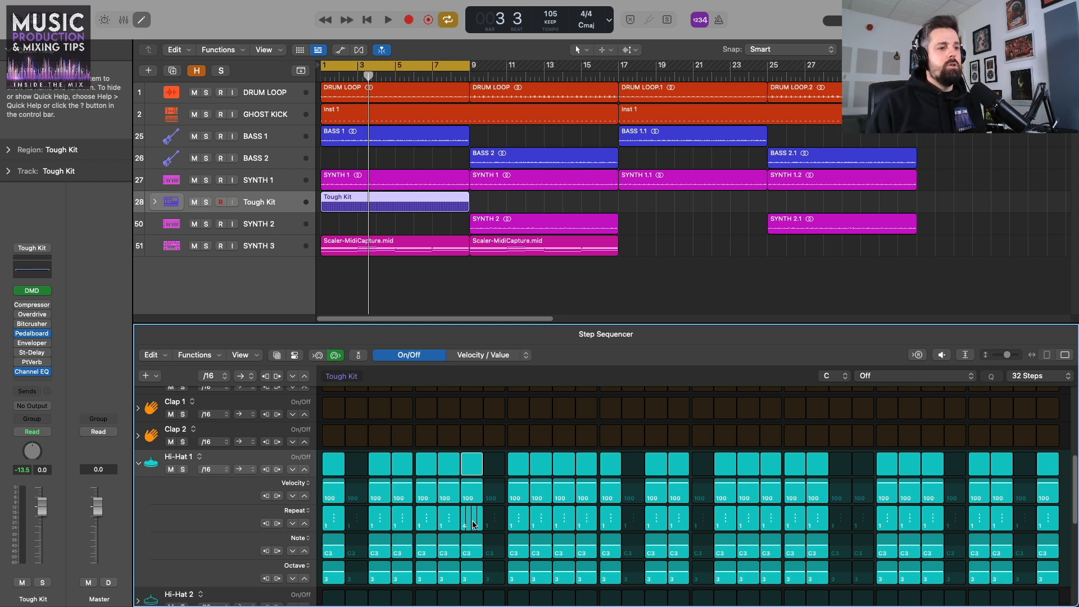
- Raise the Repeat value of Hi-Hat 1 step 13 and set step 22's to 4, playing back after each change
drag(603, 534, 615, 516)
key(space)
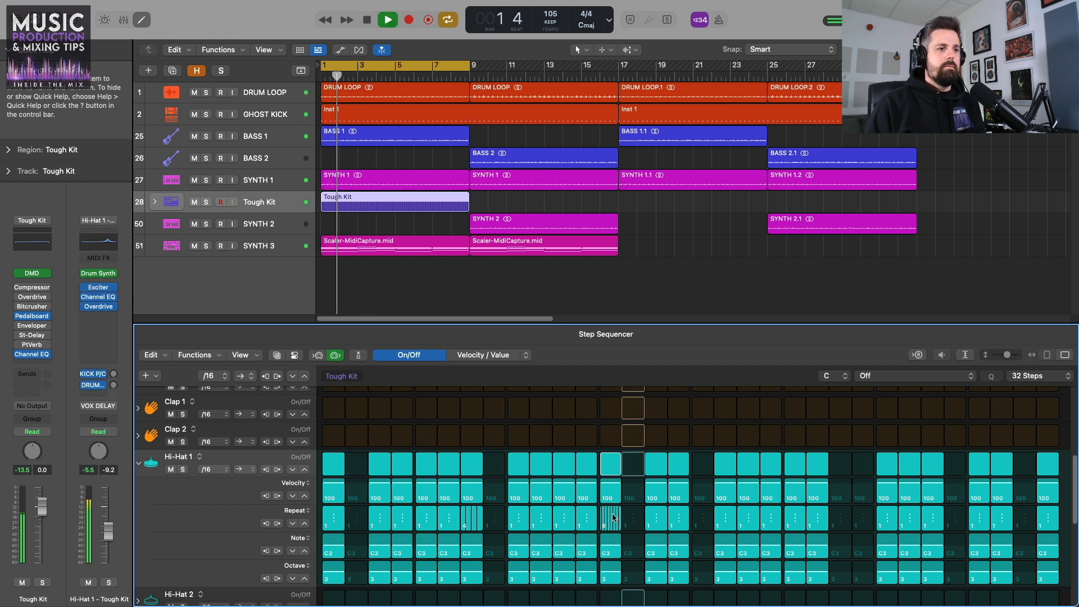
key(space)
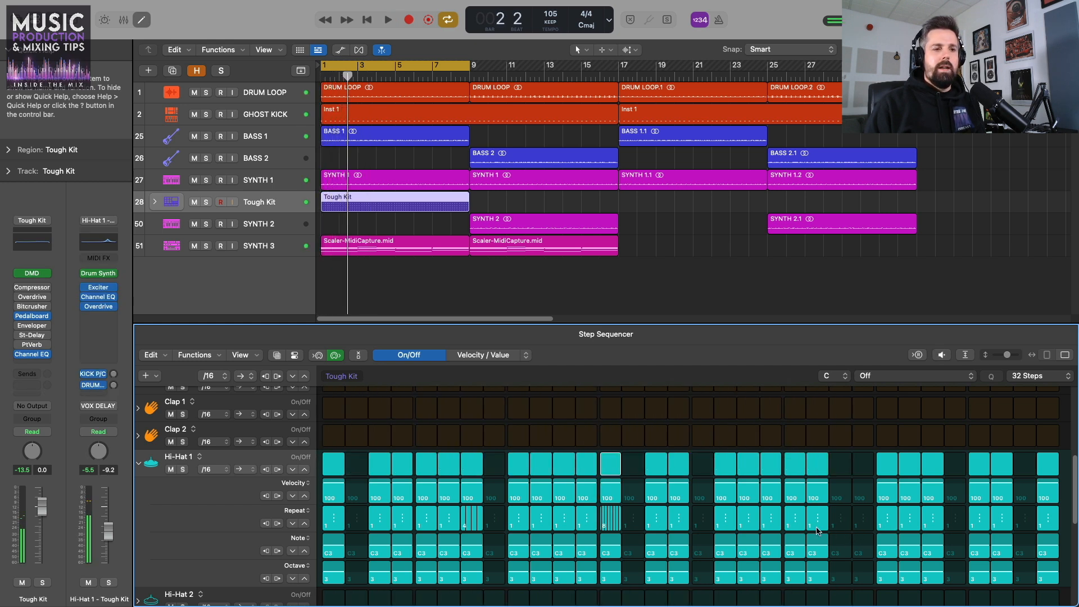
drag(817, 531, 819, 527)
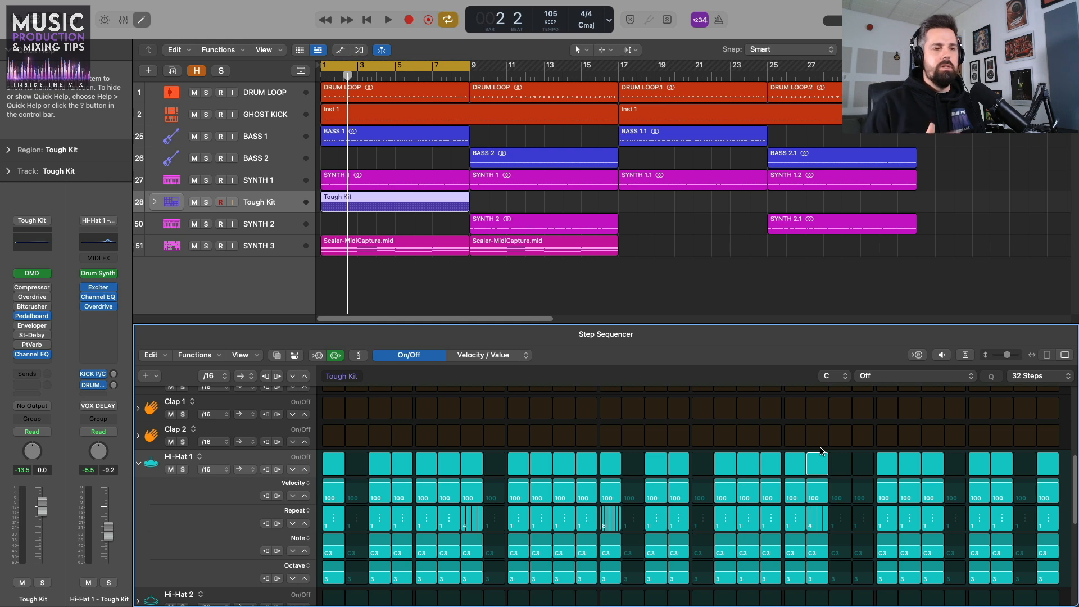
key(space)
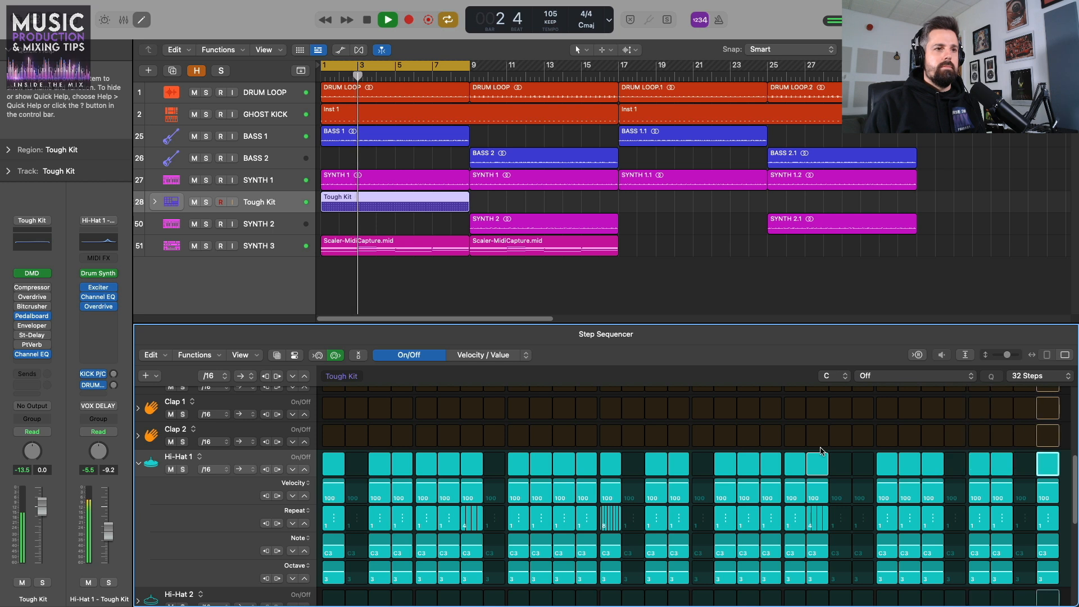
key(space)
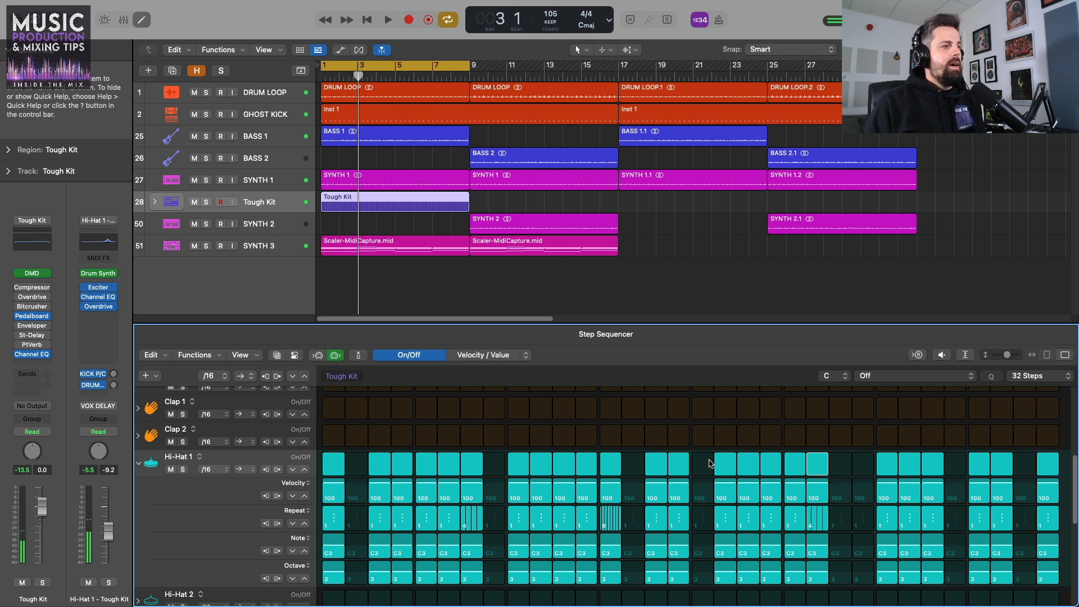
- Try a 16T step rate on the Hi-Hat 1 row, and play back the pattern
click(211, 469)
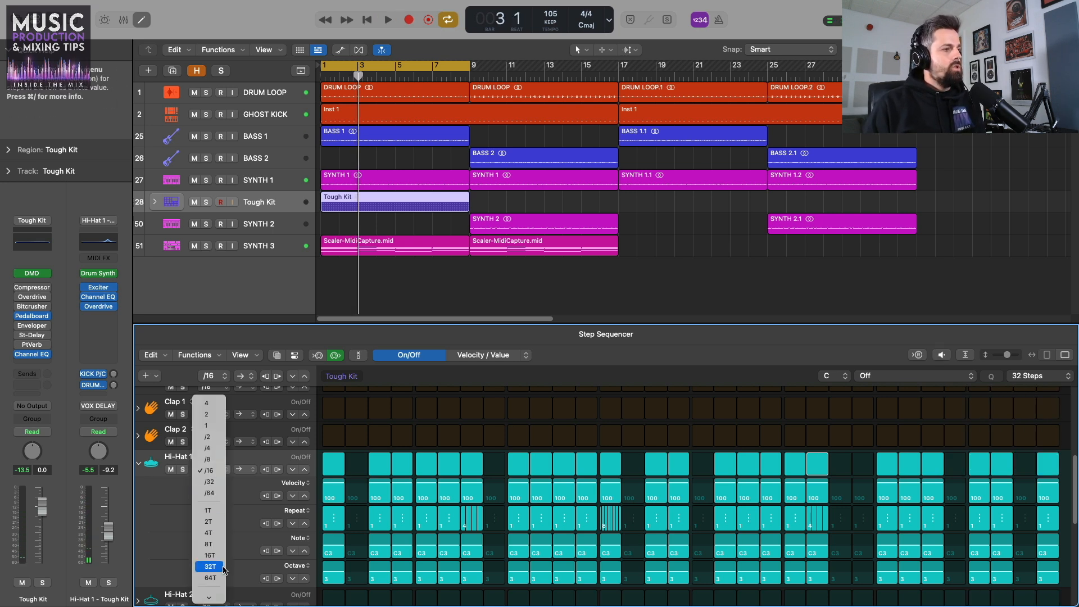
click(210, 556)
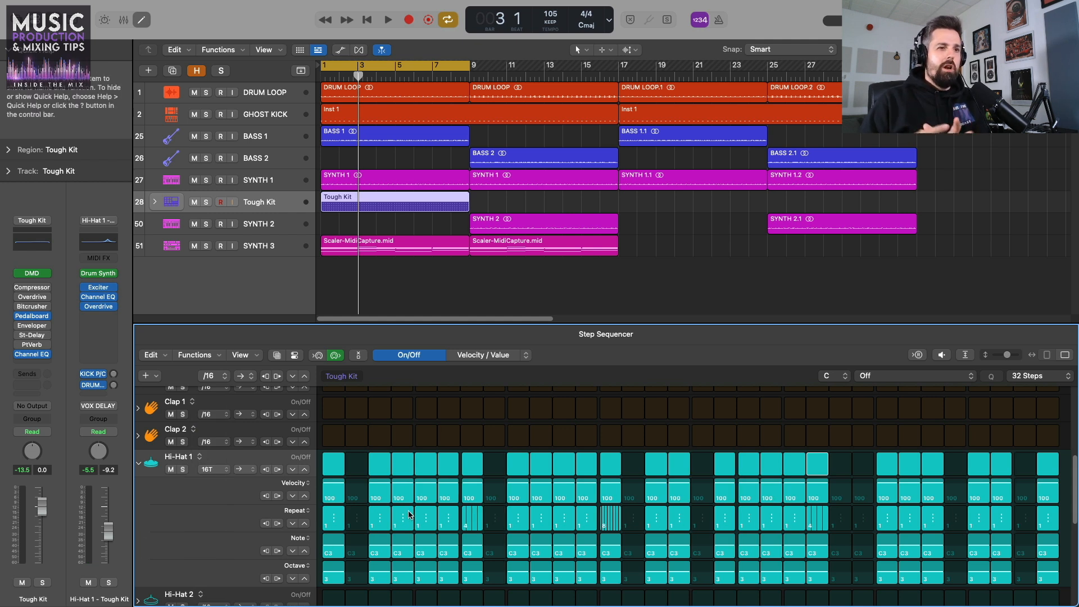
key(space)
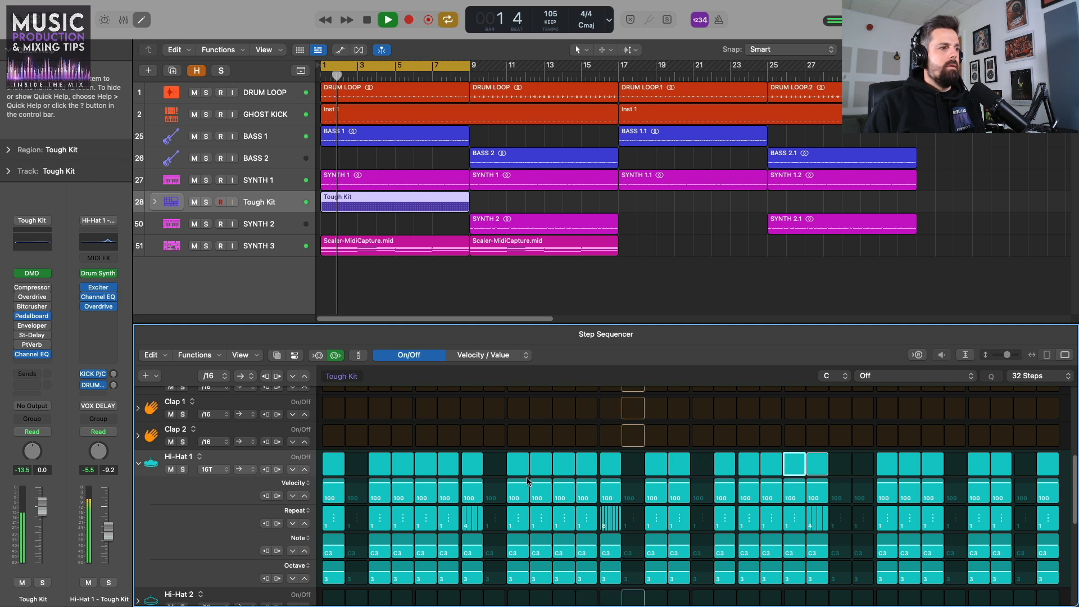
key(space)
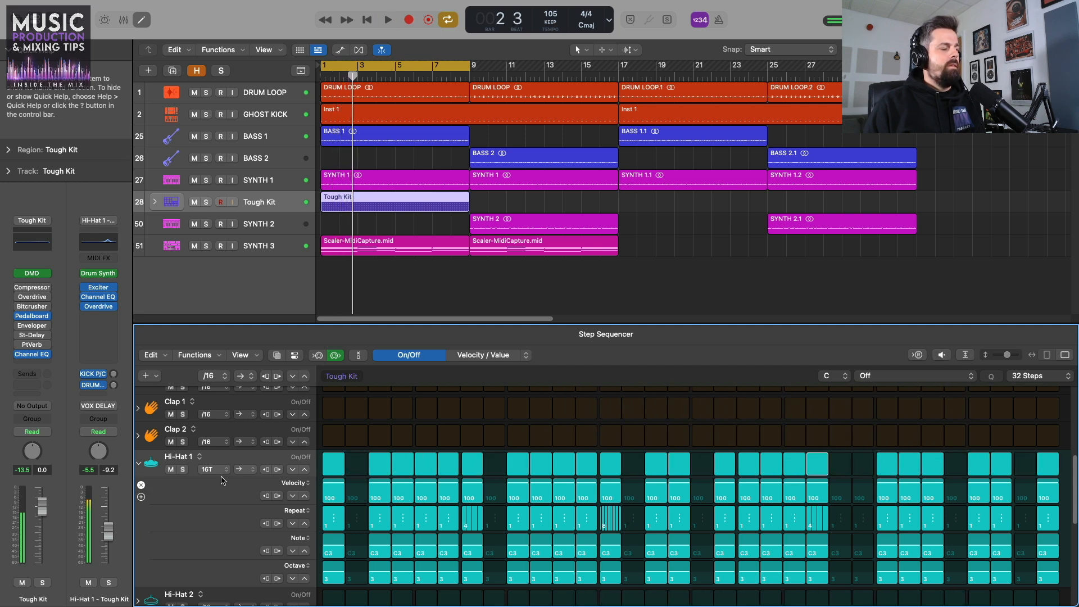
- Set the Hi-Hat 1 row's step rate to 8T, and play back the pattern
click(214, 469)
click(211, 454)
key(space)
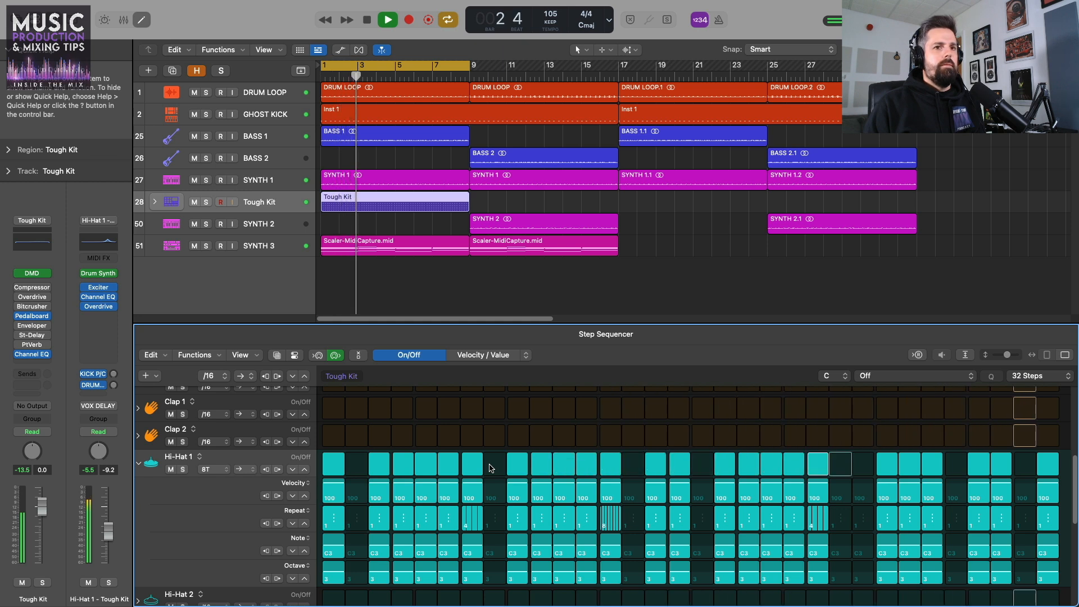
key(space)
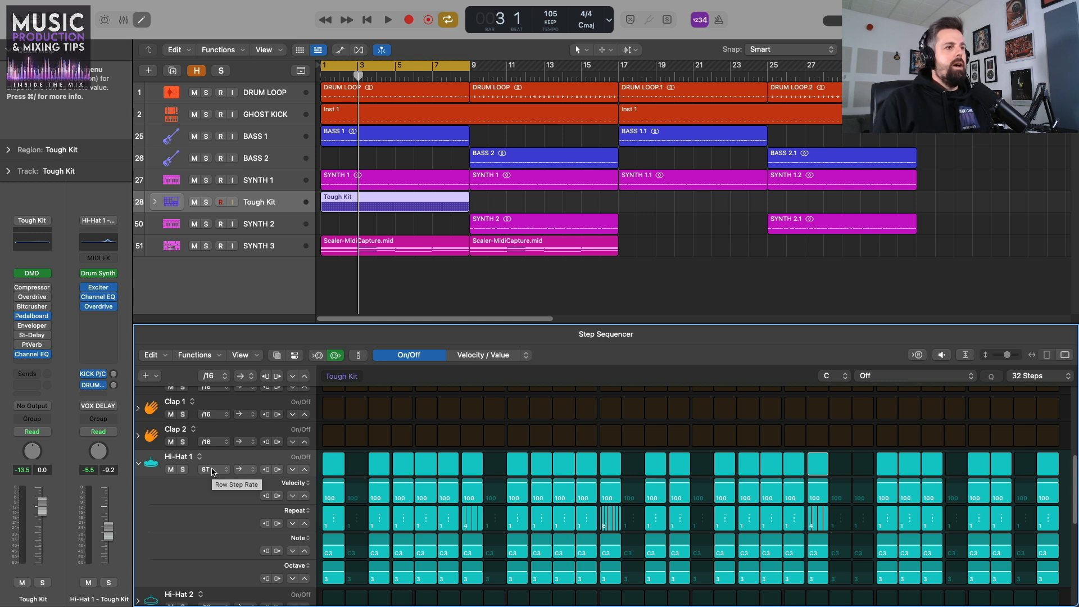
- Review SYNTH 3's Noise Gate settings, close the plug-in, and return to the Tough Kit pattern
click(261, 248)
click(32, 362)
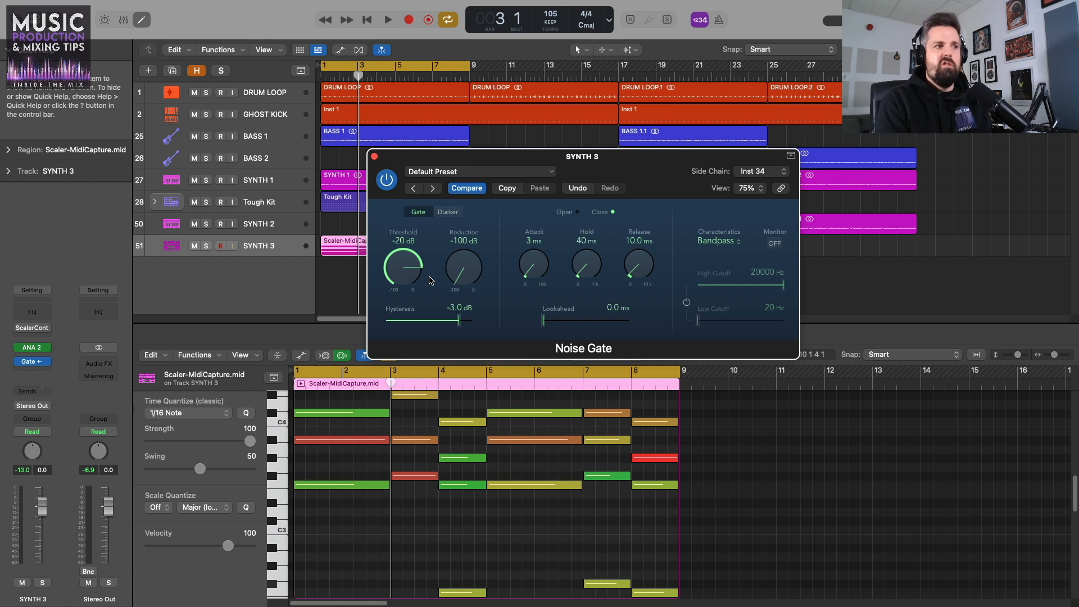
click(375, 156)
click(340, 199)
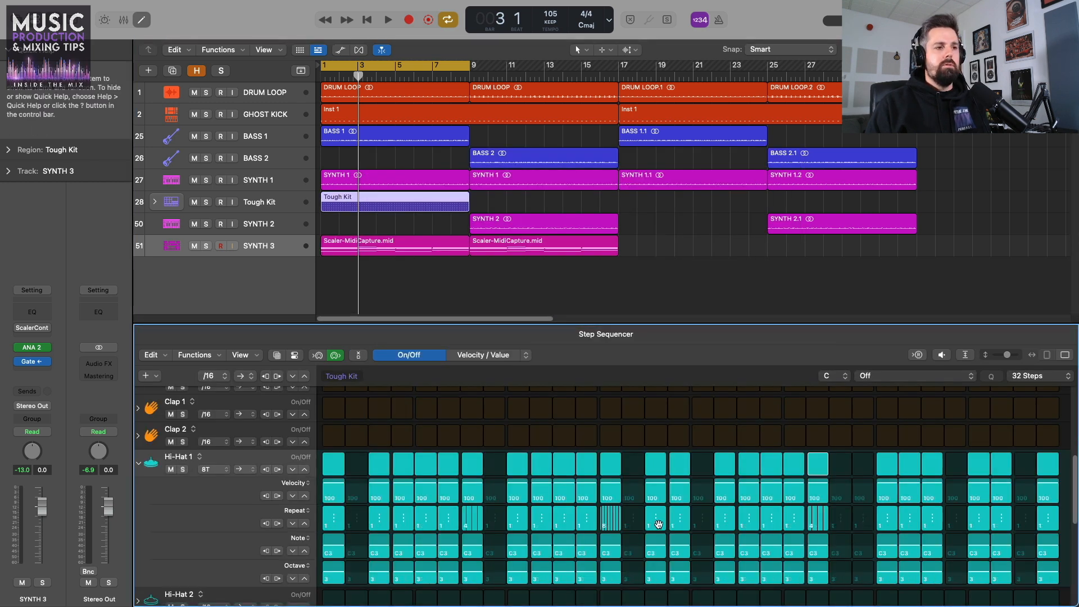